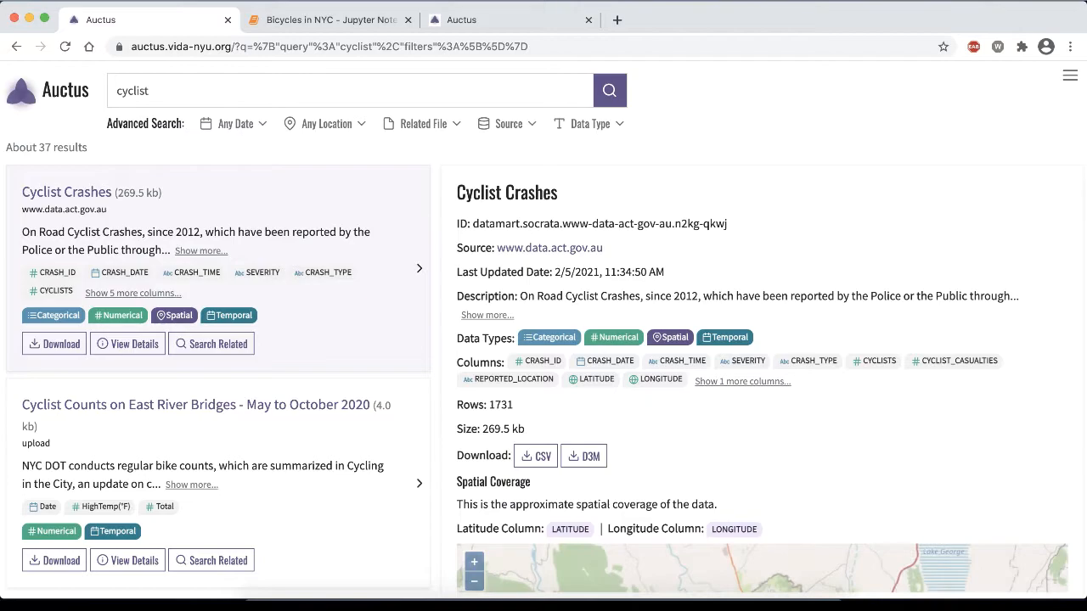
Look through the datasets returned for the "cyclist" search, including the result count
{"action": "scroll", "coordinate": [321, 395], "scroll_direction": "down", "scroll_amount": 1}
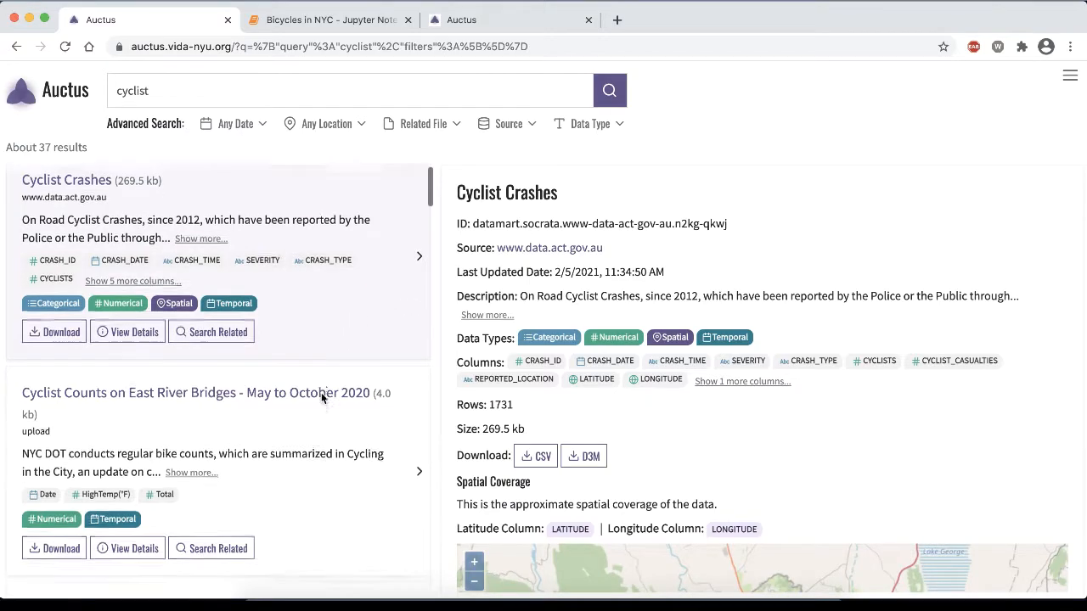
{"action": "scroll", "coordinate": [321, 398], "scroll_direction": "down", "scroll_amount": 1}
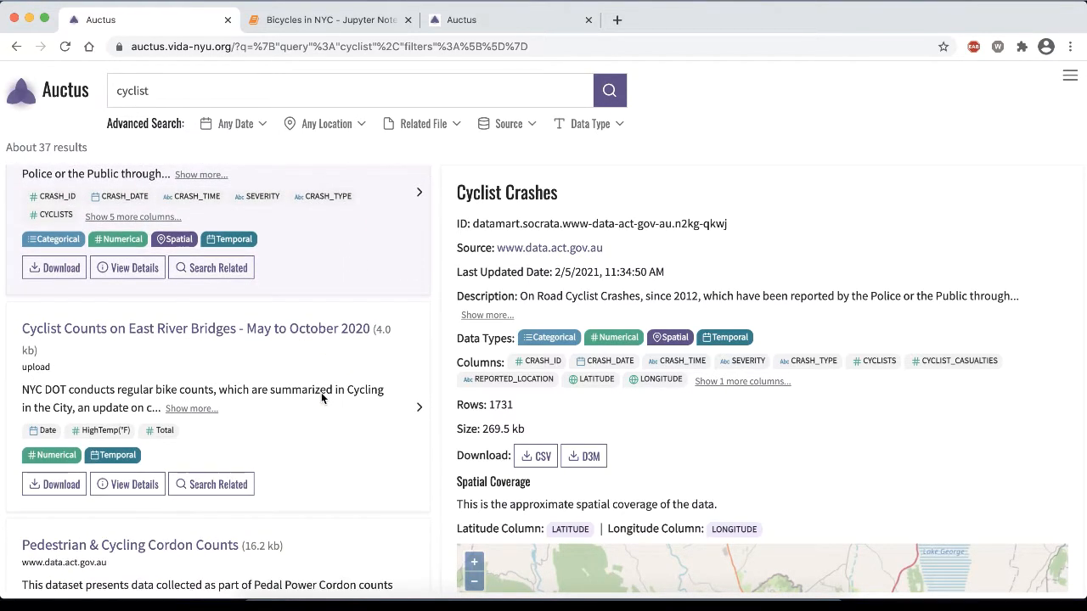
{"action": "scroll", "coordinate": [321, 398], "scroll_direction": "down", "scroll_amount": 1}
{"action": "scroll", "coordinate": [321, 395], "scroll_direction": "down", "scroll_amount": 4}
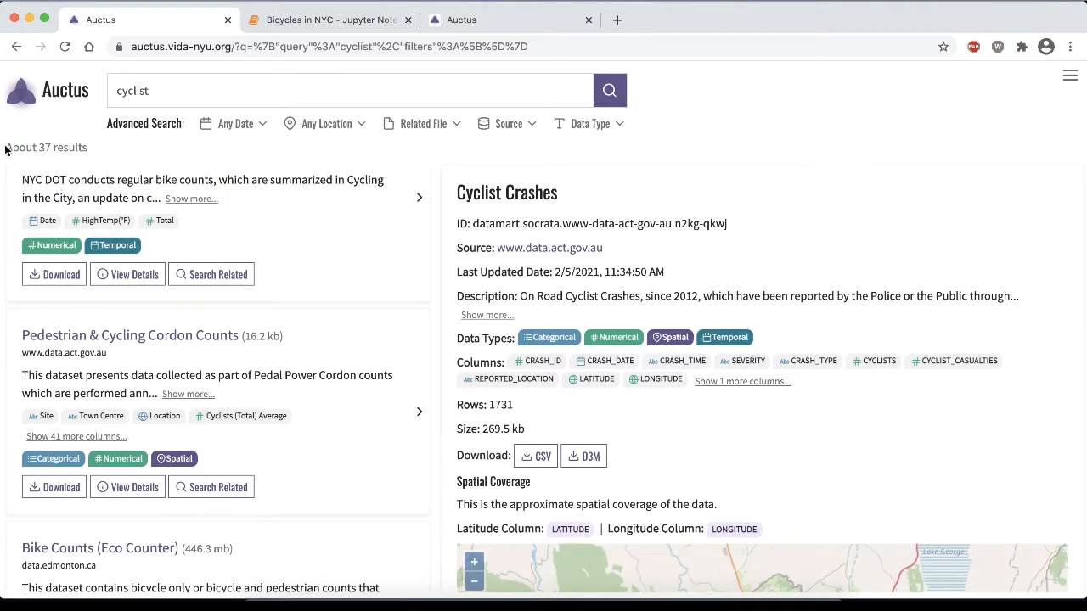
{"action": "left_click_drag", "start_coordinate": [5, 149], "coordinate": [87, 151]}
{"action": "left_click", "coordinate": [91, 148]}
{"action": "scroll", "coordinate": [133, 359], "scroll_direction": "down", "scroll_amount": 5}
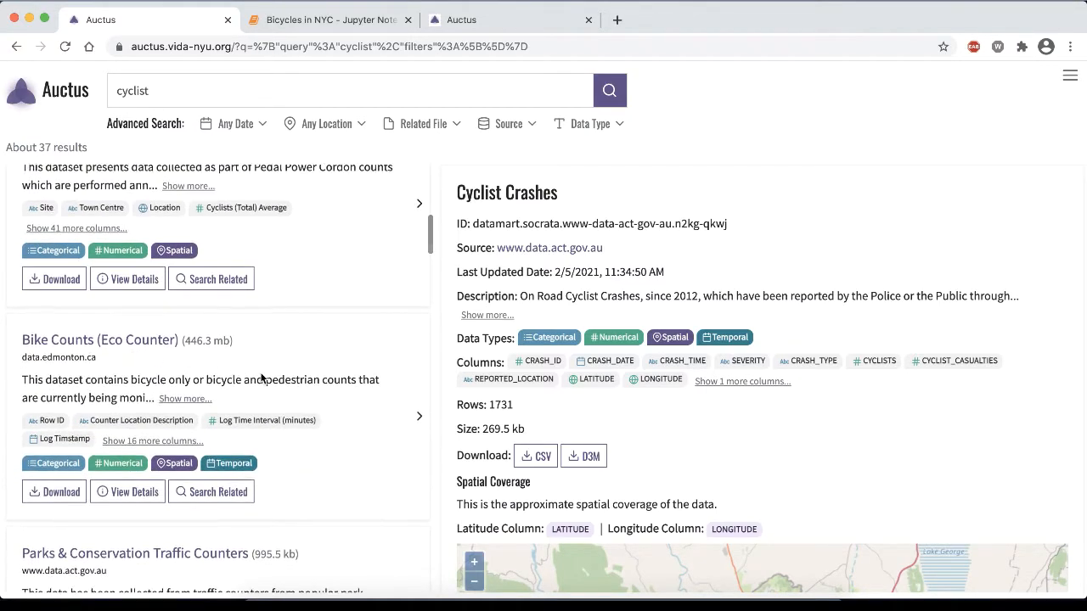
{"action": "scroll", "coordinate": [262, 379], "scroll_direction": "up", "scroll_amount": 4}
{"action": "scroll", "coordinate": [262, 379], "scroll_direction": "up", "scroll_amount": 10}
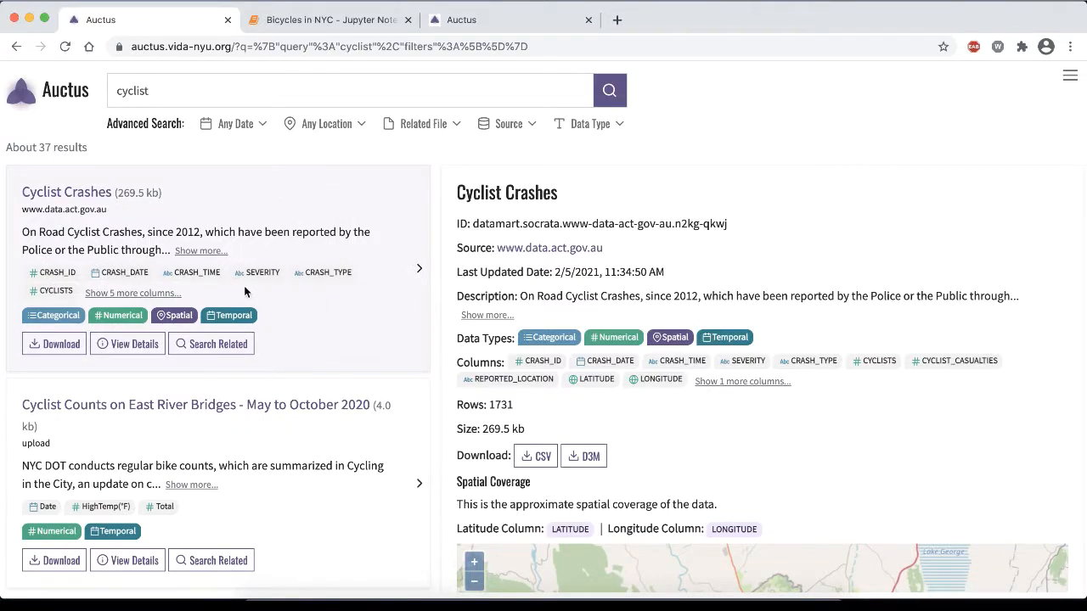
Expand the full description and the complete column list of the Cyclist Crashes result, and check its data types
{"action": "left_click", "coordinate": [203, 253]}
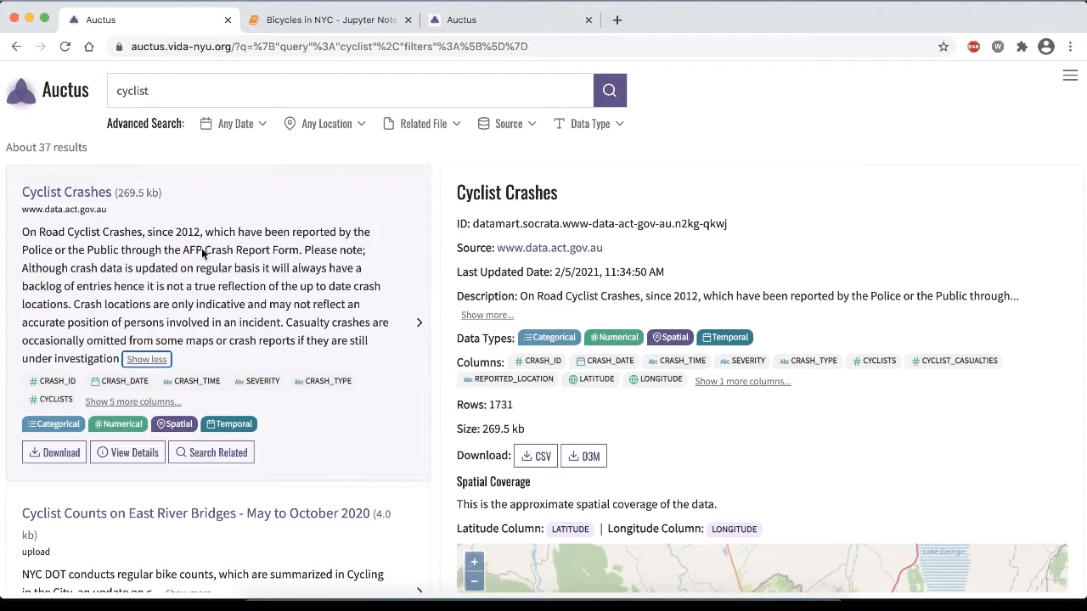
{"action": "left_click", "coordinate": [148, 402]}
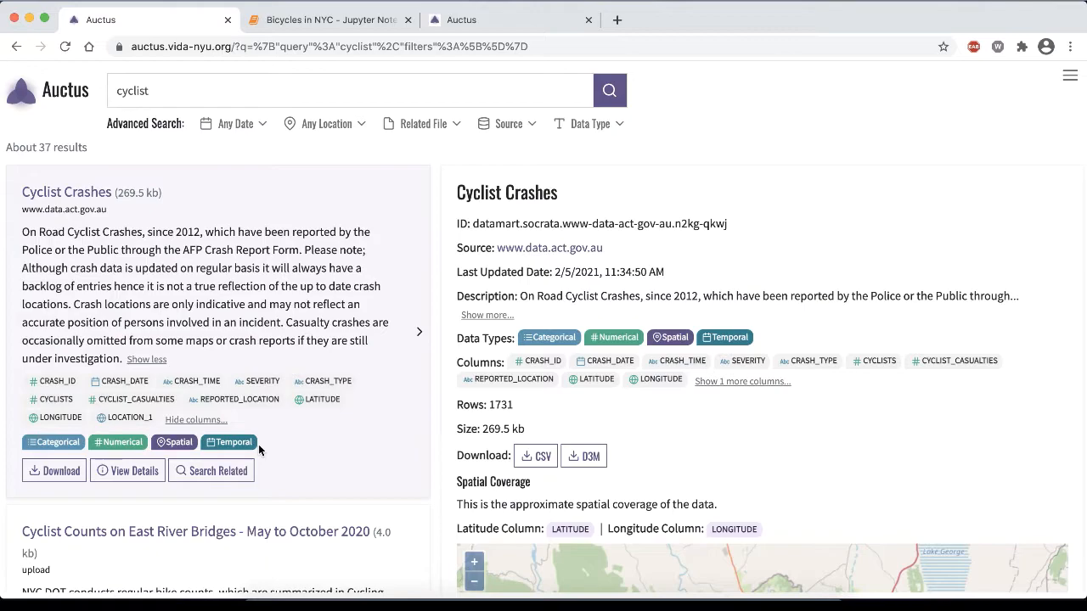
{"action": "left_click_drag", "start_coordinate": [258, 444], "coordinate": [168, 441]}
{"action": "double_click", "coordinate": [175, 442]}
{"action": "left_click", "coordinate": [282, 441]}
Examine the spatial coverage map and the compact sample rows of the Cyclist Crashes dataset
{"action": "scroll", "coordinate": [647, 405], "scroll_direction": "down", "scroll_amount": 3}
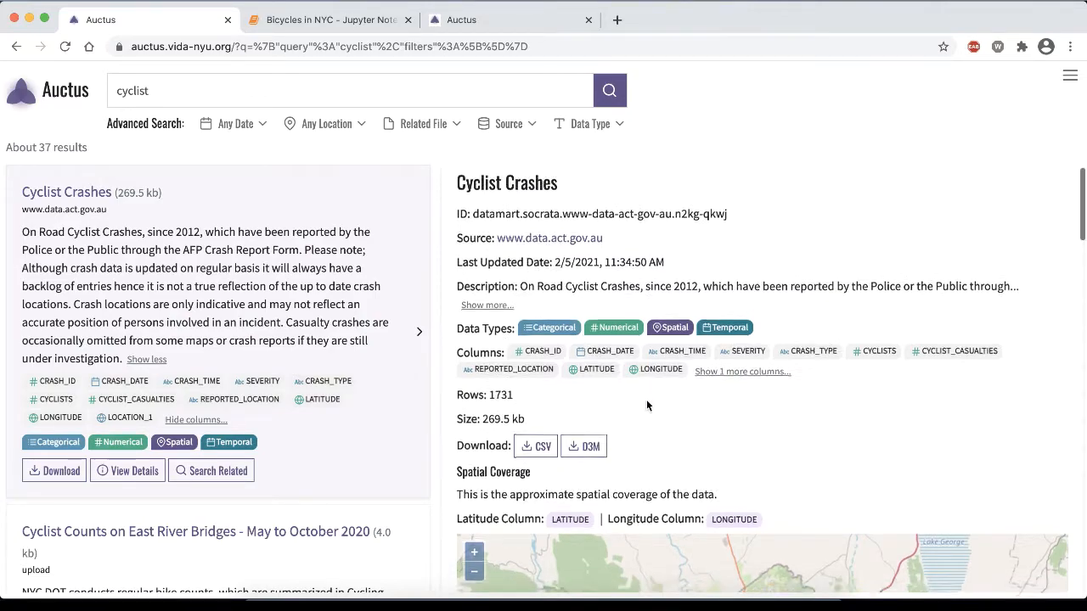
{"action": "scroll", "coordinate": [650, 392], "scroll_direction": "down", "scroll_amount": 2}
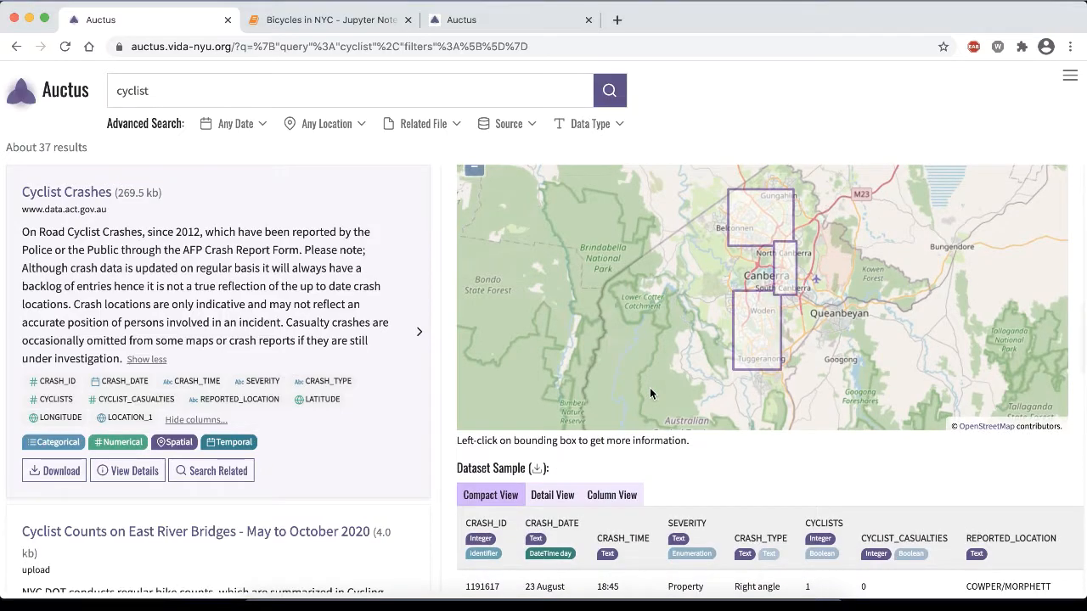
{"action": "scroll", "coordinate": [650, 393], "scroll_direction": "down", "scroll_amount": 3}
{"action": "scroll", "coordinate": [649, 389], "scroll_direction": "down", "scroll_amount": 2}
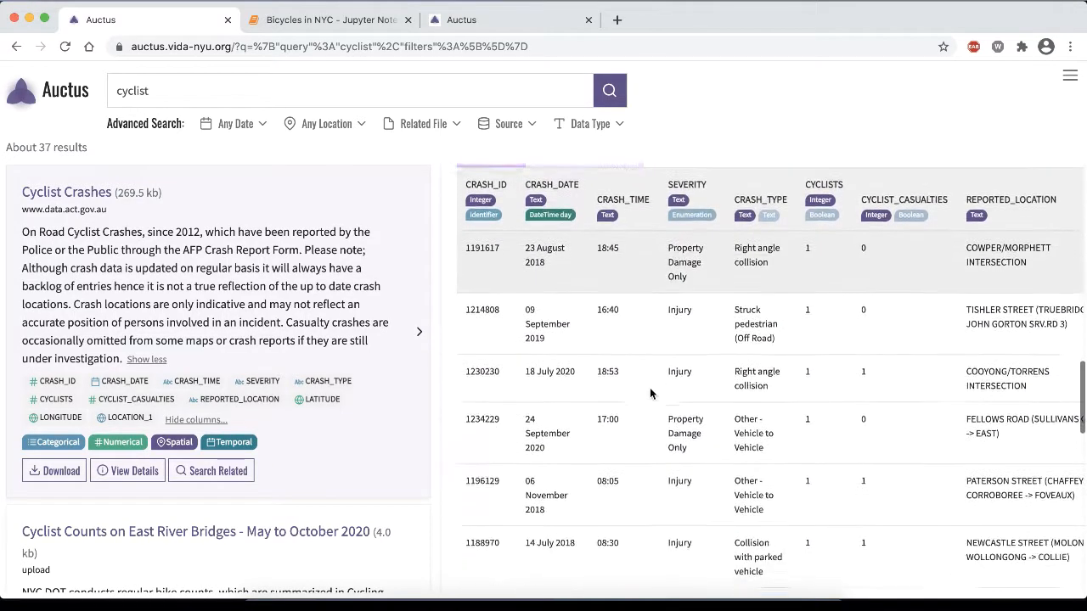
{"action": "scroll", "coordinate": [650, 387], "scroll_direction": "up", "scroll_amount": 1}
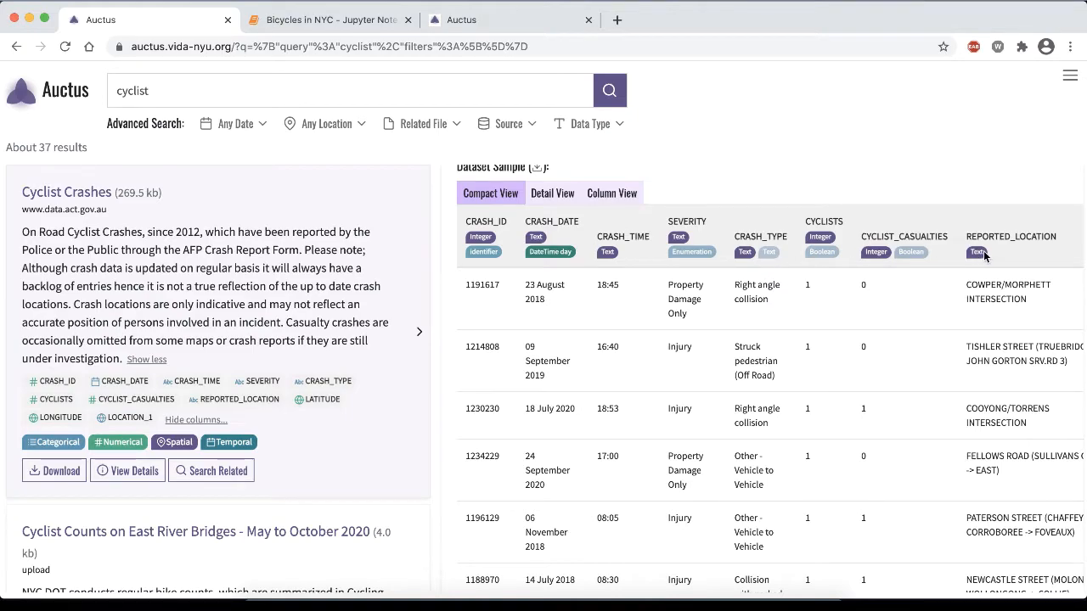
Show the Cyclist Crashes sample in Column View and inspect the per-column histograms and statistics
{"action": "left_click", "coordinate": [626, 194]}
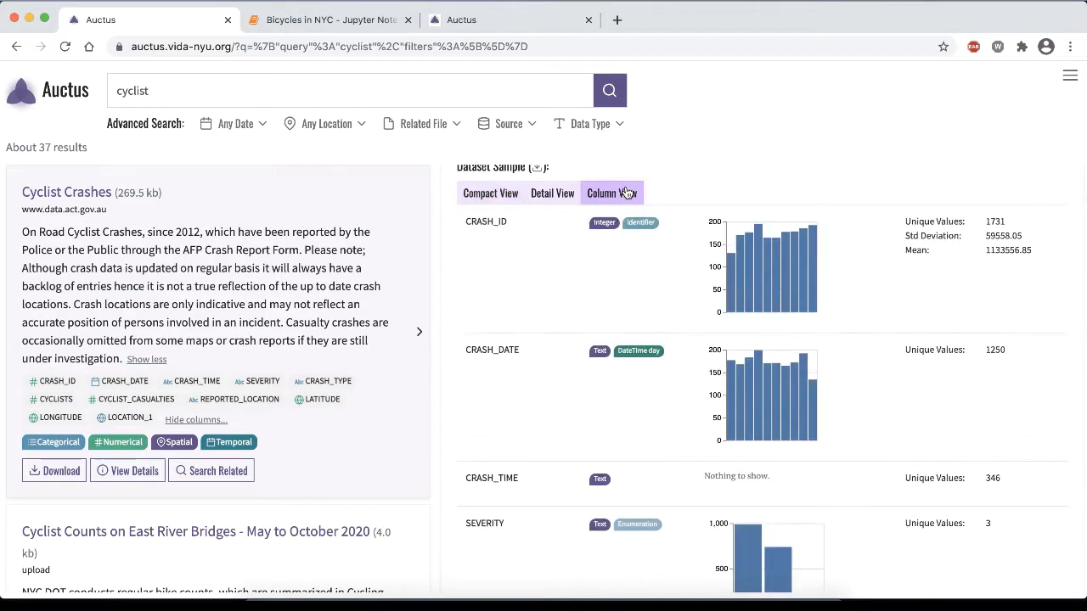
{"action": "scroll", "coordinate": [613, 271], "scroll_direction": "down", "scroll_amount": 3}
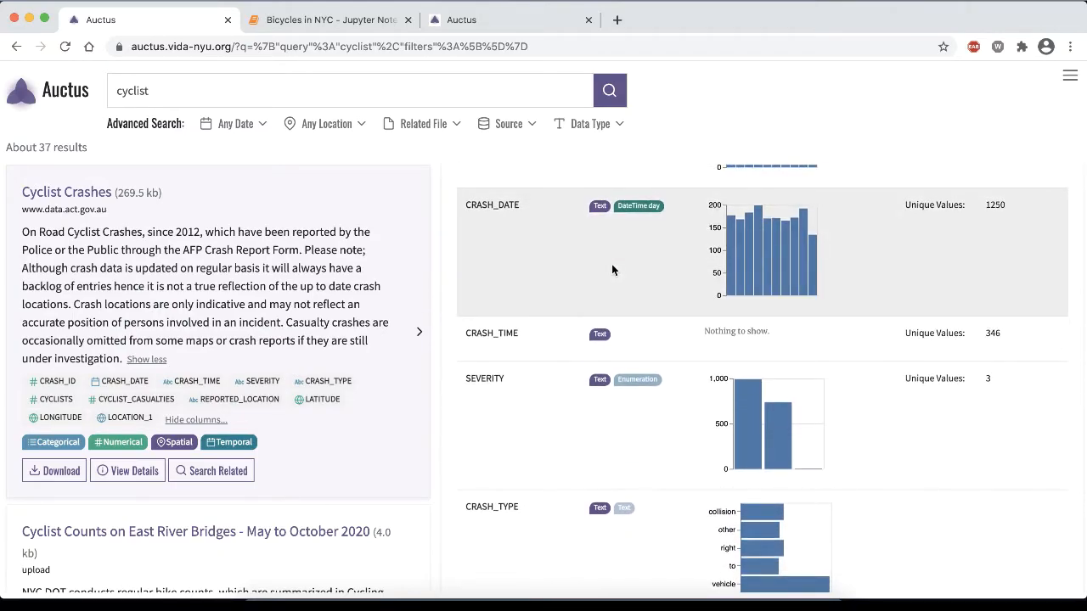
{"action": "scroll", "coordinate": [613, 249], "scroll_direction": "down", "scroll_amount": 5}
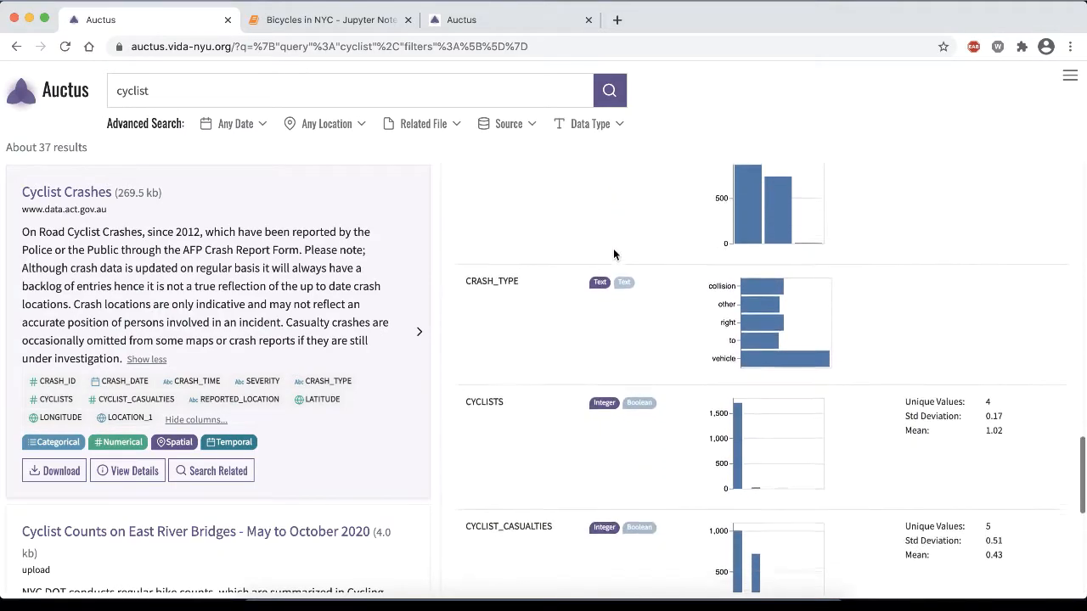
Download the Cyclist Crashes dataset as CSV
{"action": "scroll", "coordinate": [613, 248], "scroll_direction": "up", "scroll_amount": 15}
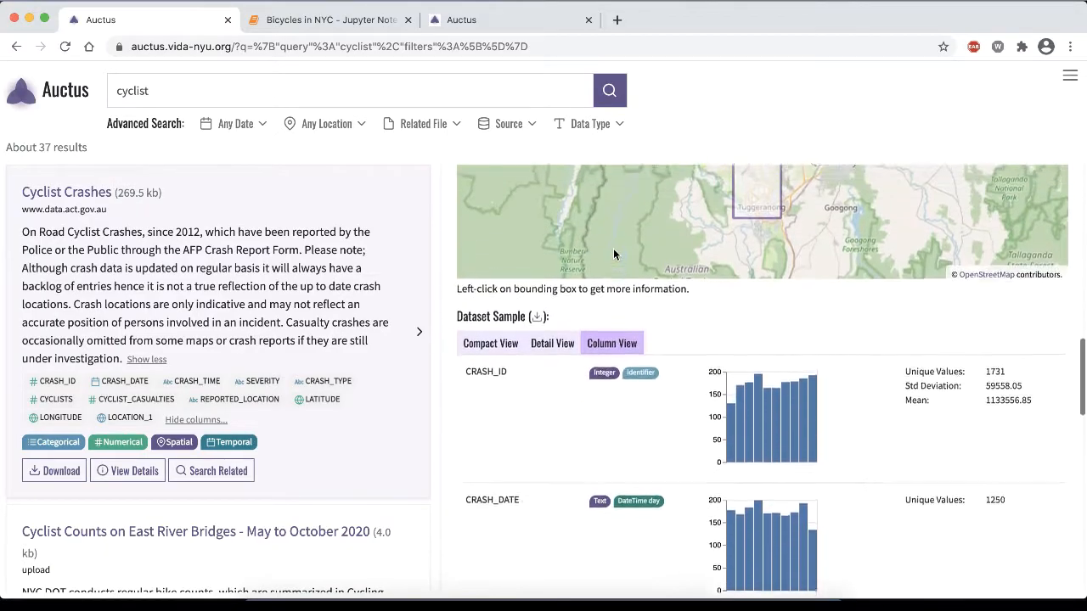
{"action": "scroll", "coordinate": [613, 248], "scroll_direction": "up", "scroll_amount": 8}
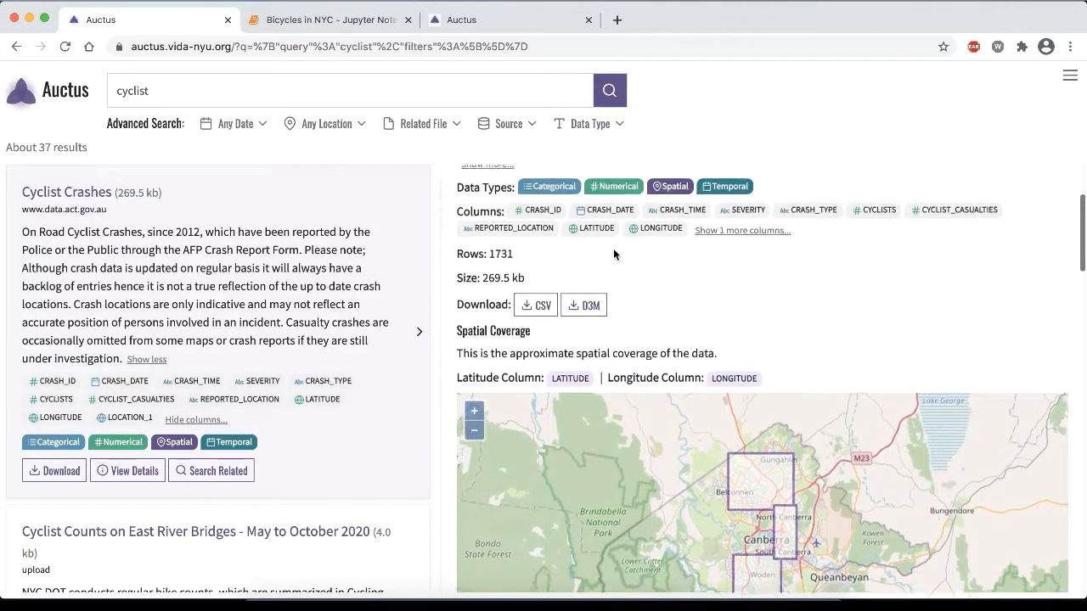
{"action": "scroll", "coordinate": [614, 248], "scroll_direction": "up", "scroll_amount": 1}
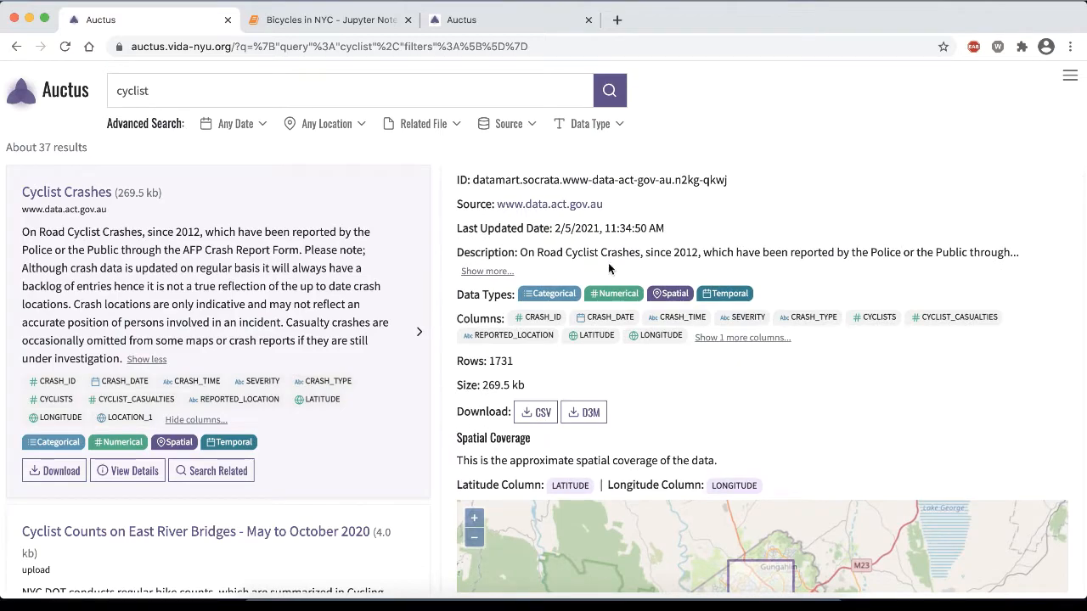
{"action": "left_click", "coordinate": [541, 412]}
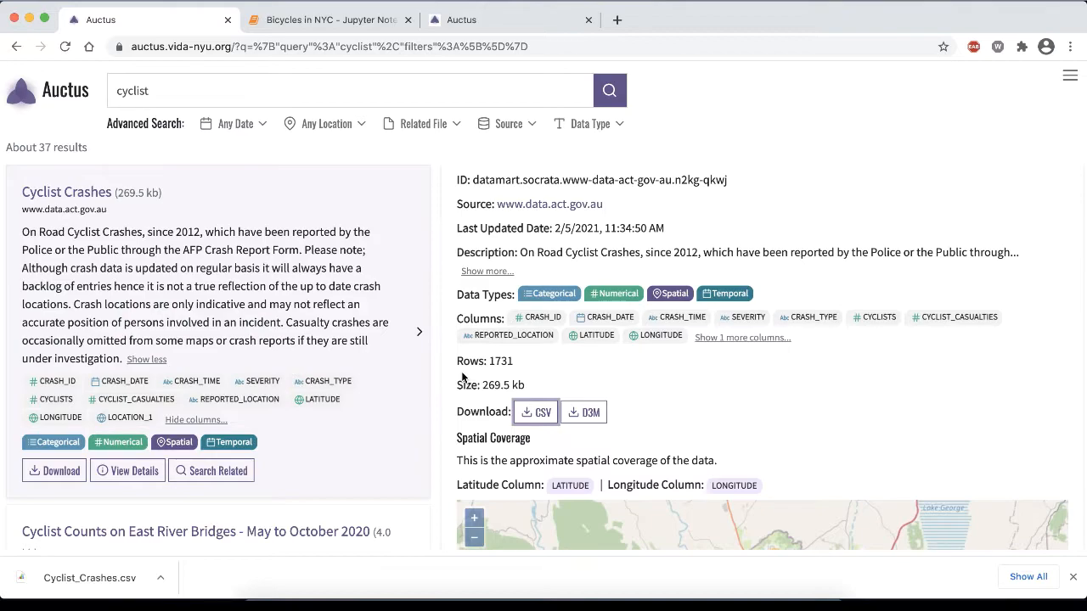
Restrict the cyclist search to a map box covering the contiguous United States, from about 27° N 125° W to 48° N 65° W, and review the matching datasets
{"action": "left_click", "coordinate": [350, 133]}
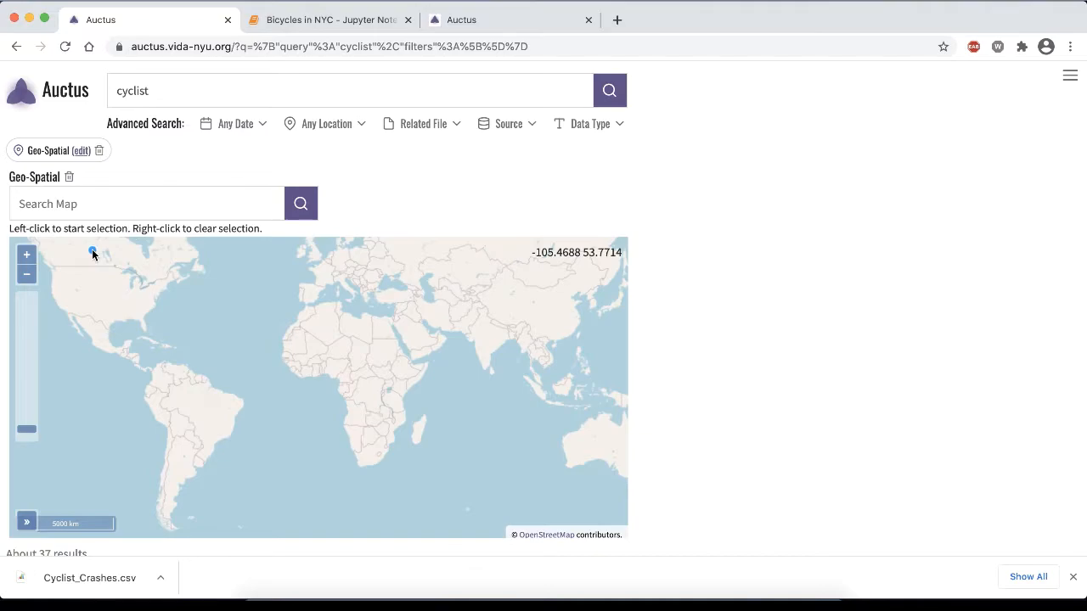
{"action": "left_click", "coordinate": [50, 267]}
{"action": "left_click", "coordinate": [179, 329]}
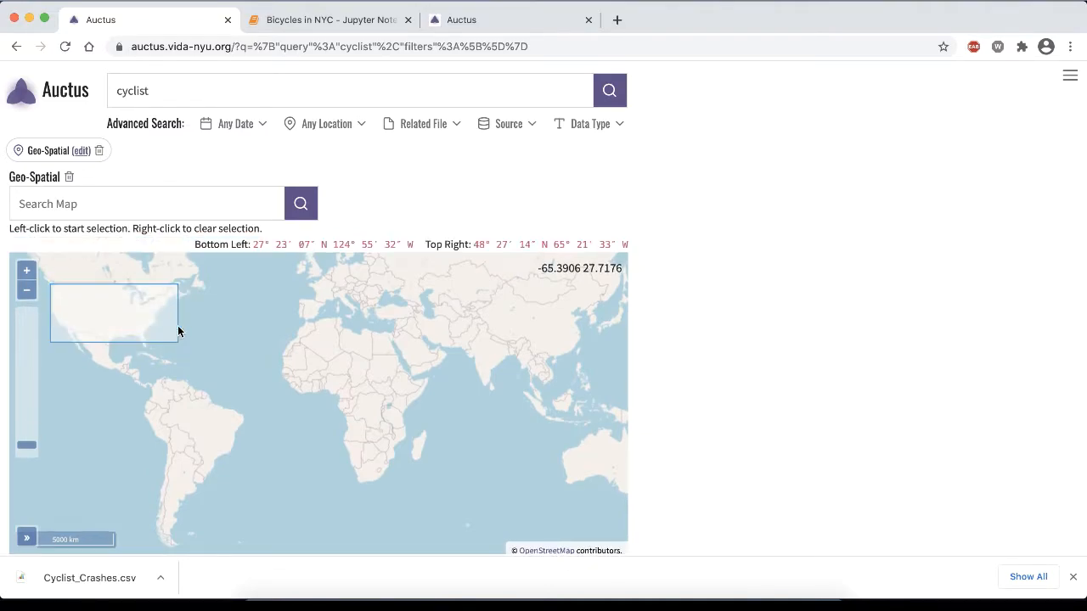
{"action": "left_click", "coordinate": [621, 99]}
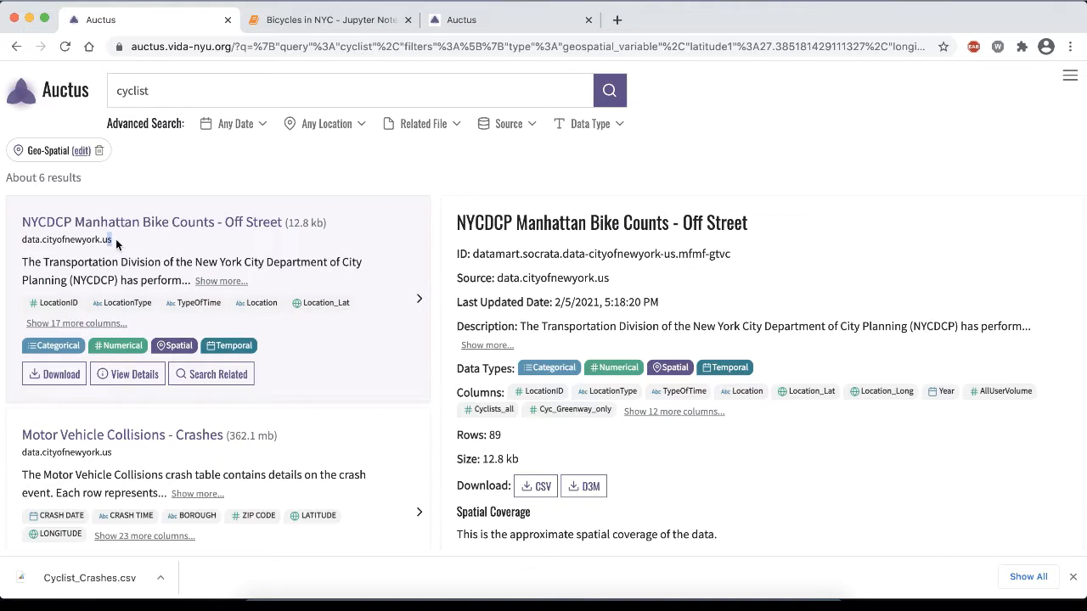
{"action": "left_click_drag", "start_coordinate": [103, 453], "coordinate": [113, 454]}
{"action": "scroll", "coordinate": [134, 462], "scroll_direction": "down", "scroll_amount": 5}
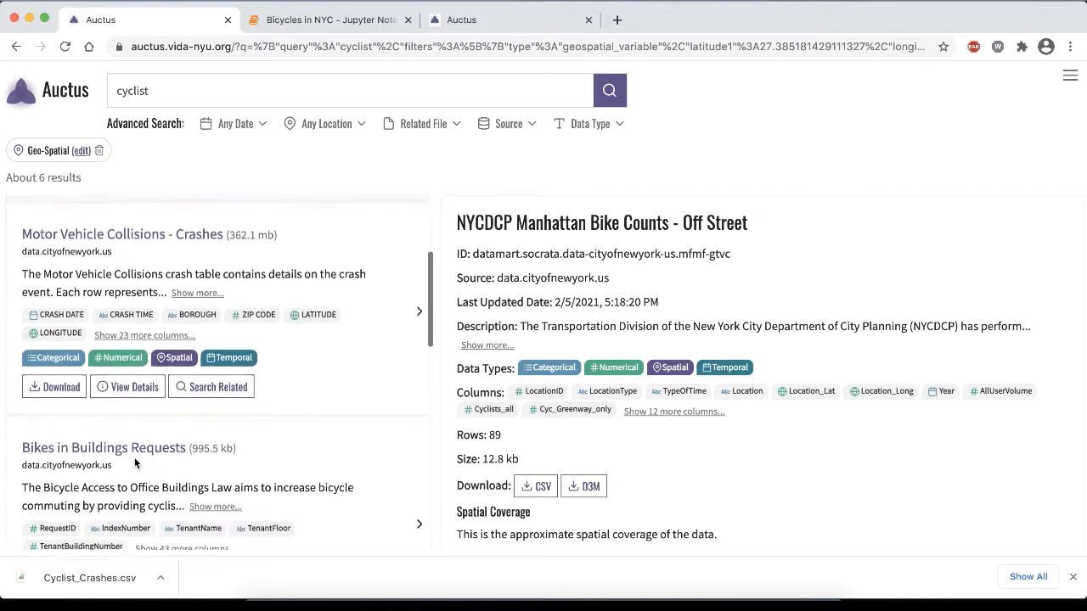
{"action": "scroll", "coordinate": [134, 462], "scroll_direction": "up", "scroll_amount": 5}
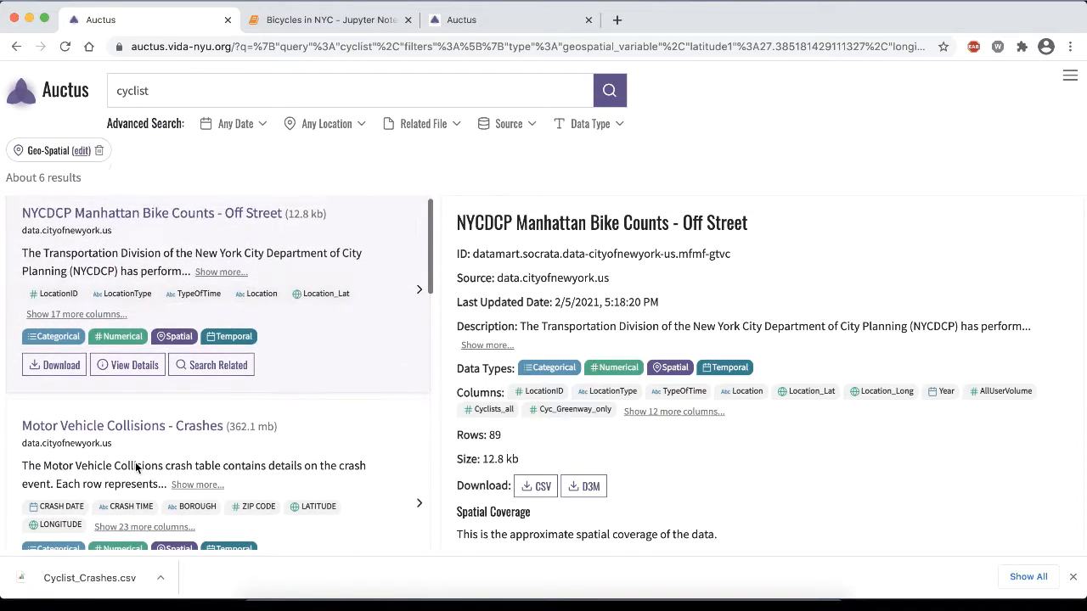
Add a temporal filter starting 2019 and ending 2021 with Day resolution, and rerun the search
{"action": "left_click", "coordinate": [251, 129]}
{"action": "left_click", "coordinate": [145, 199]}
{"action": "type", "text": "2018"}
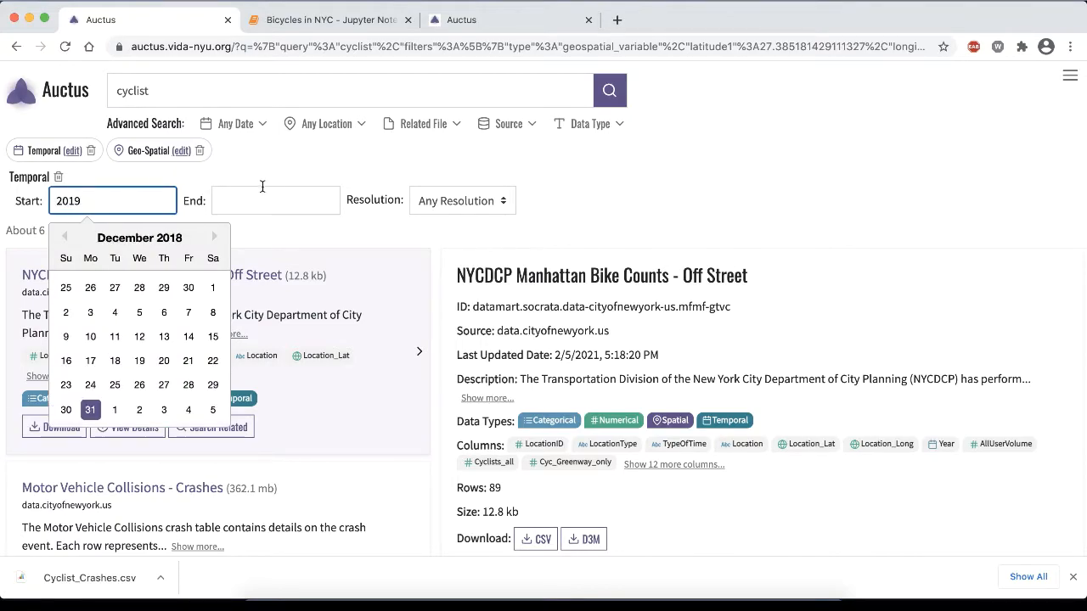
{"action": "left_click", "coordinate": [264, 192]}
{"action": "type", "text": "2021"}
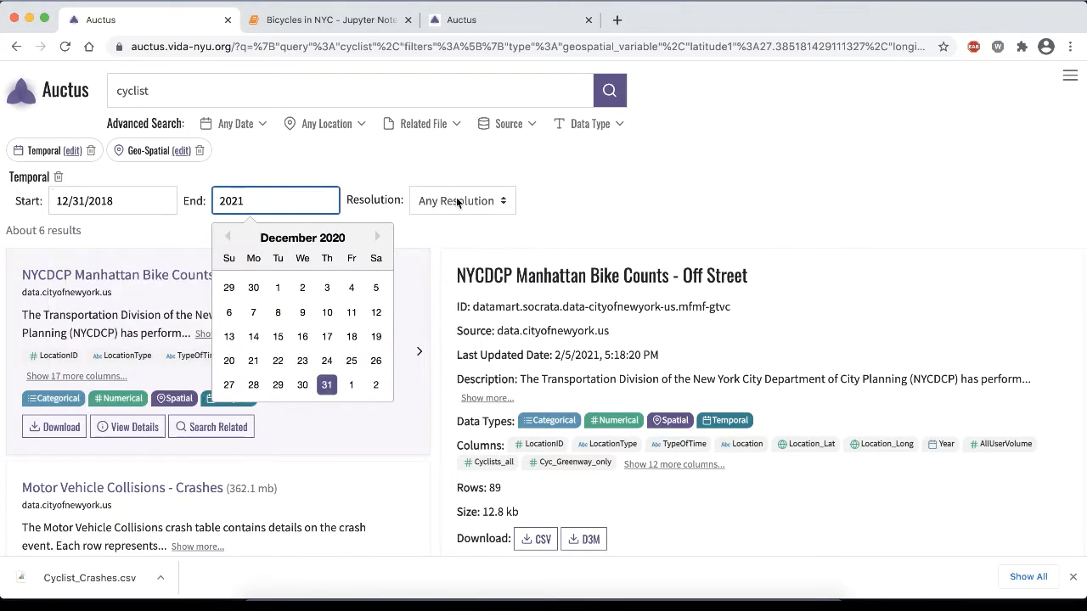
{"action": "left_click", "coordinate": [457, 200]}
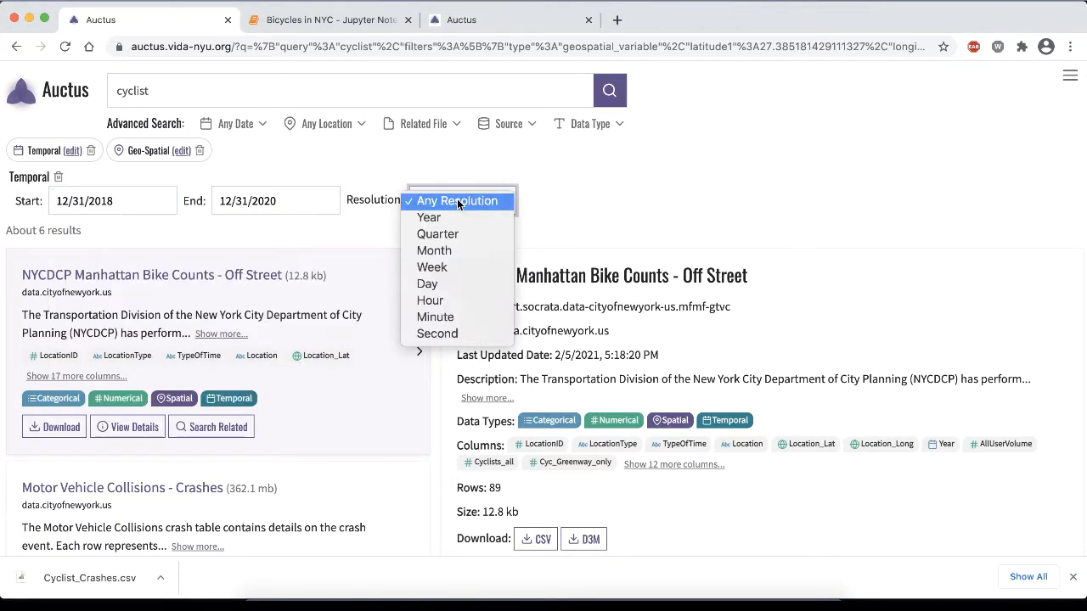
{"action": "left_click", "coordinate": [448, 284]}
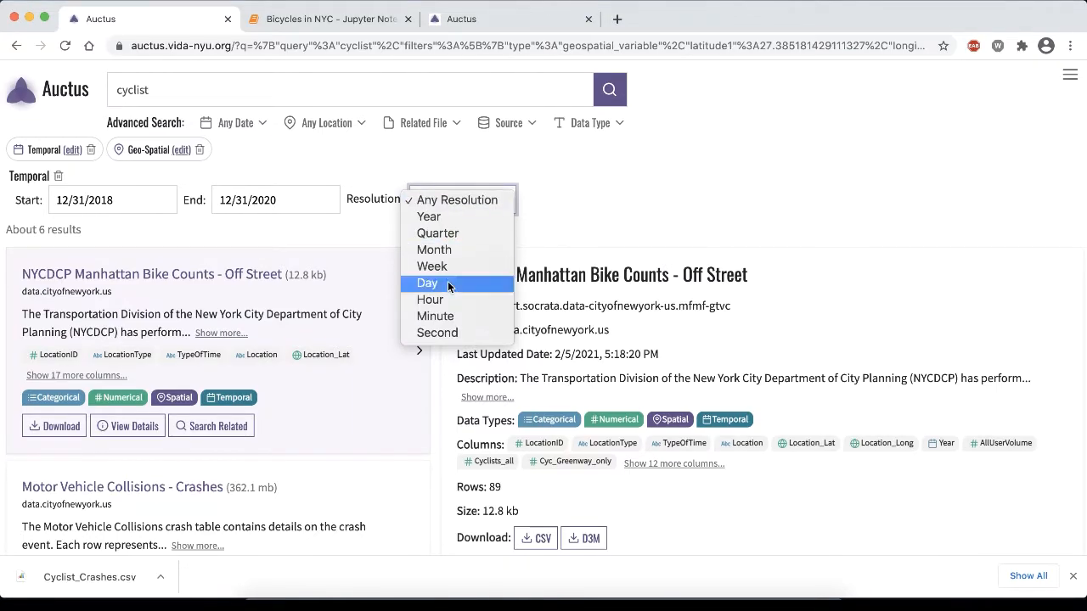
{"action": "left_click", "coordinate": [602, 101]}
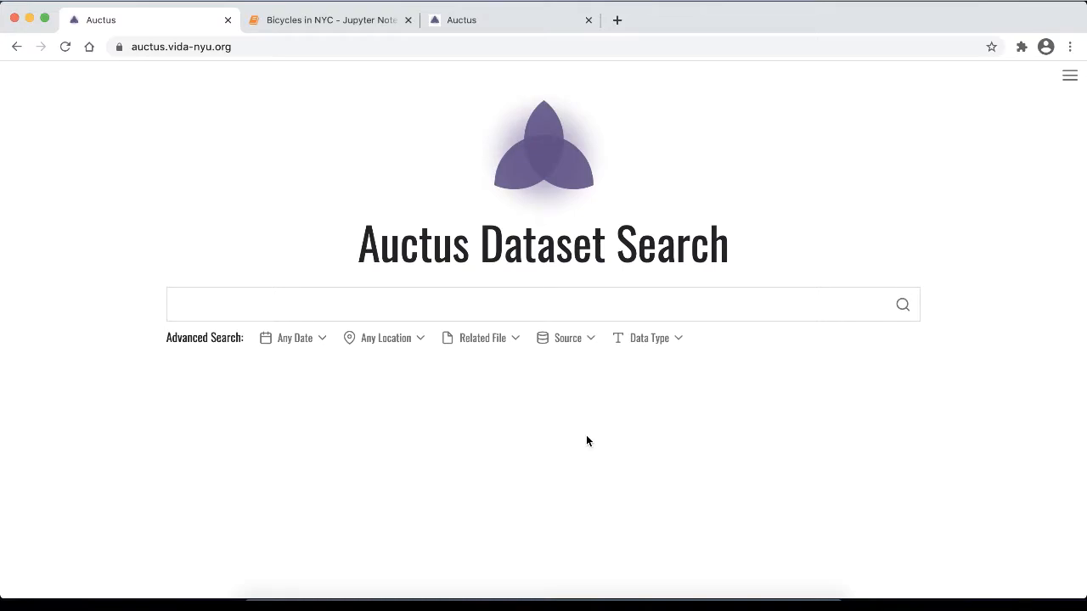
Run a new dataset search for "cyclist" from the home page without any filters
{"action": "left_click", "coordinate": [558, 303]}
{"action": "type", "text": "cyclist"}
{"action": "left_click", "coordinate": [283, 350]}
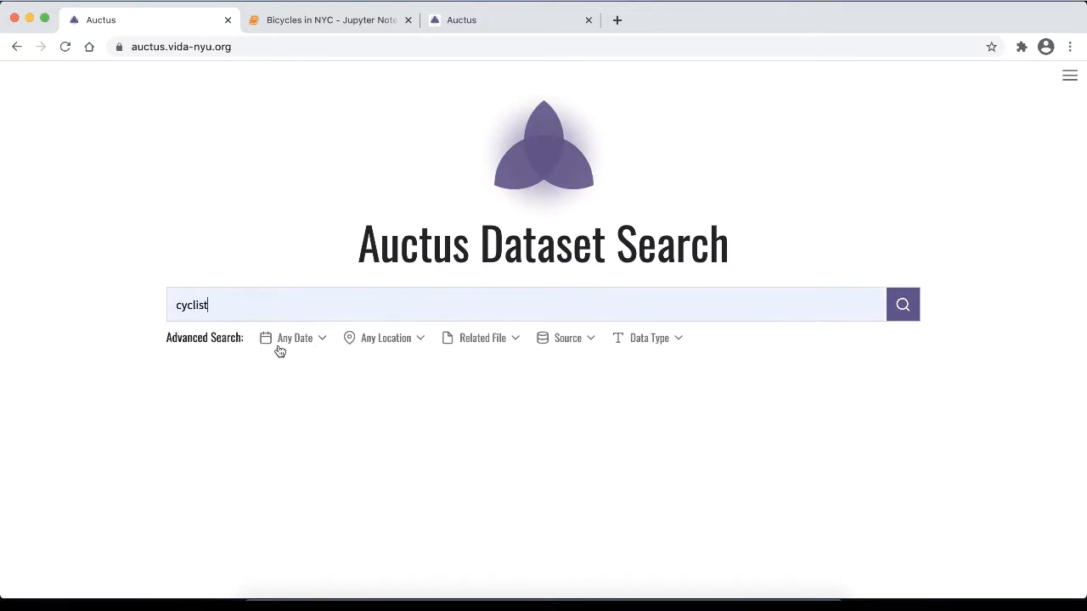
{"action": "left_click", "coordinate": [902, 314]}
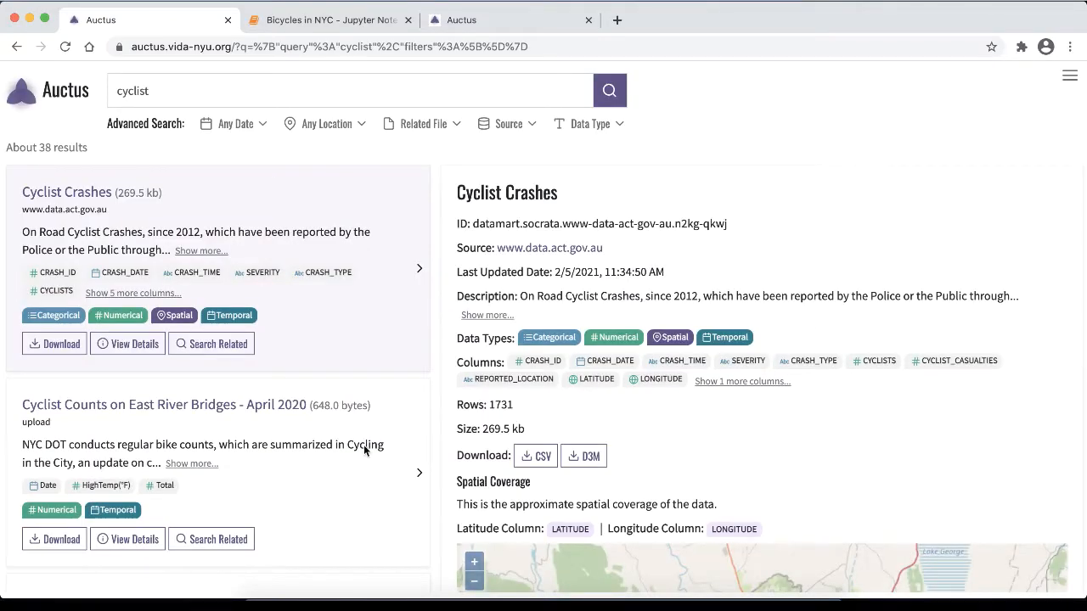
Open the details of Cyclist Counts on East River Bridges - April 2020 and examine the HighTemp(°F) column in its sample
{"action": "scroll", "coordinate": [364, 445], "scroll_direction": "down", "scroll_amount": 6}
{"action": "scroll", "coordinate": [364, 445], "scroll_direction": "up", "scroll_amount": 4}
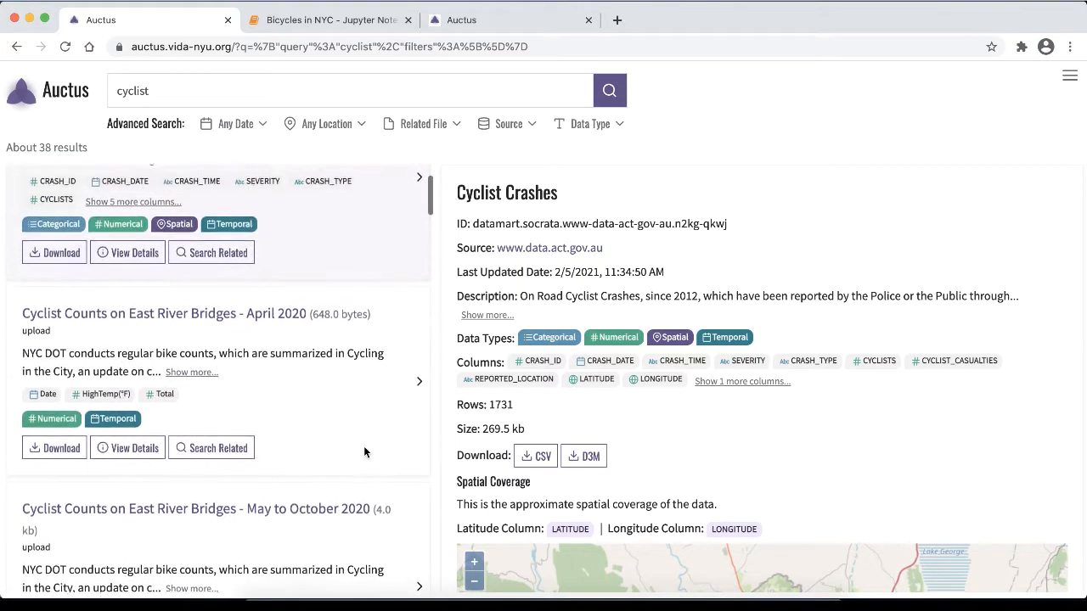
{"action": "scroll", "coordinate": [364, 446], "scroll_direction": "up", "scroll_amount": 2}
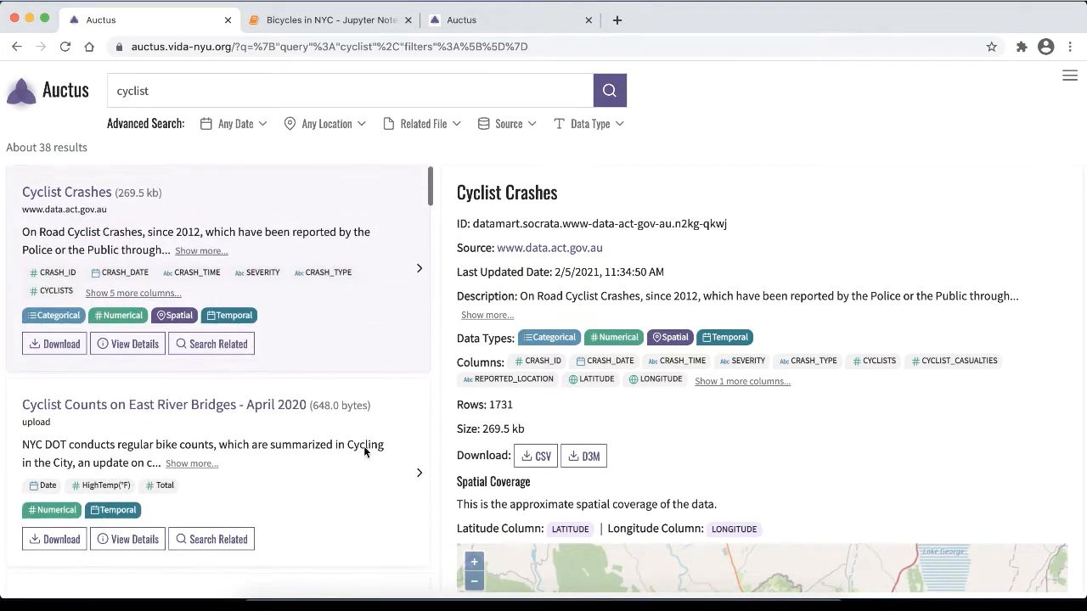
{"action": "left_click", "coordinate": [421, 473]}
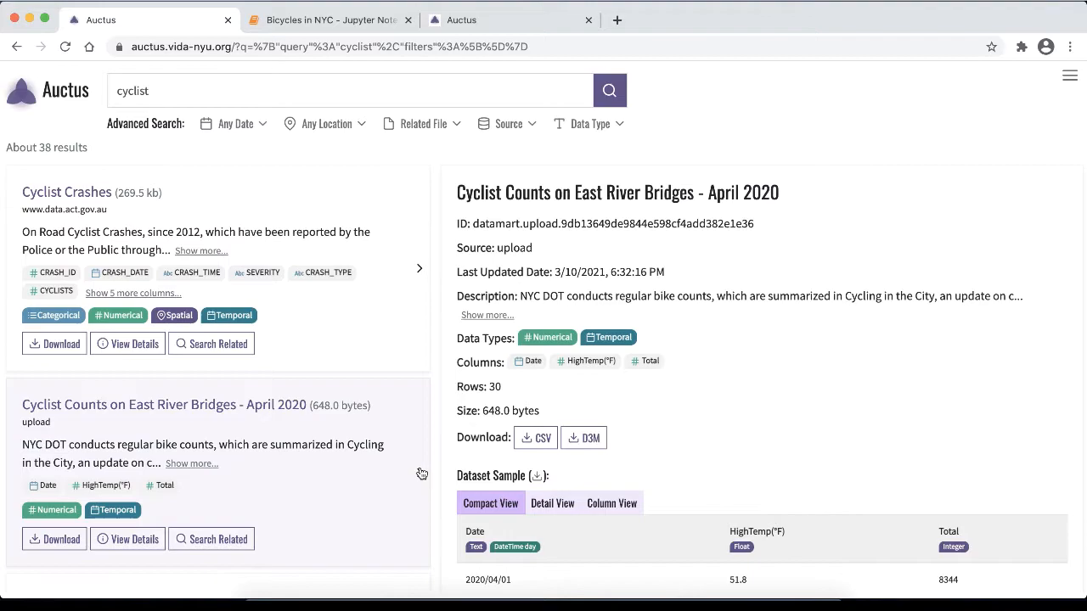
{"action": "scroll", "coordinate": [747, 460], "scroll_direction": "down", "scroll_amount": 1}
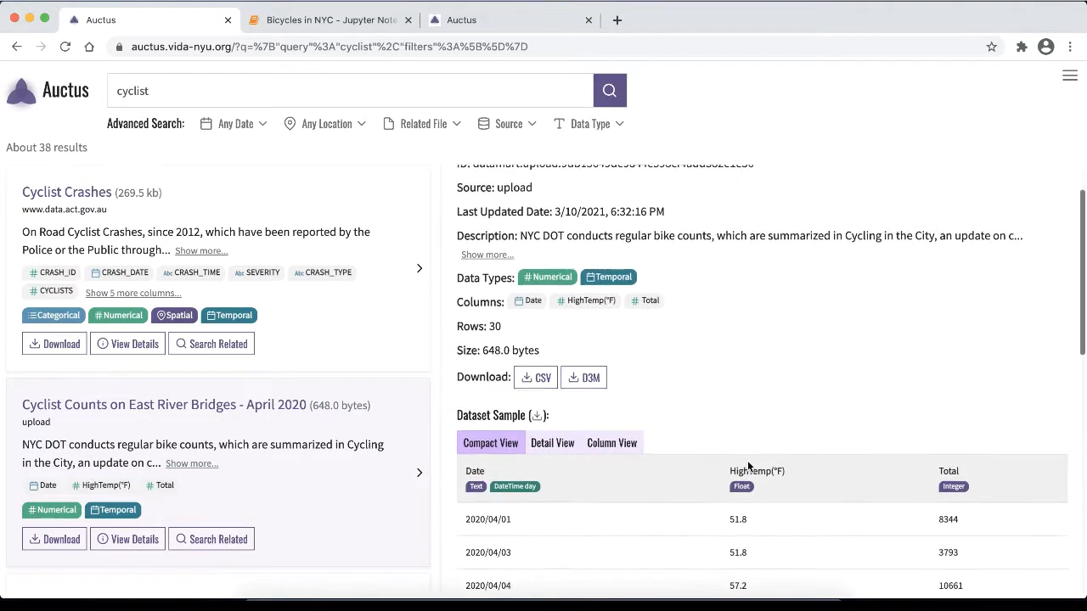
{"action": "left_click_drag", "start_coordinate": [723, 472], "coordinate": [800, 473]}
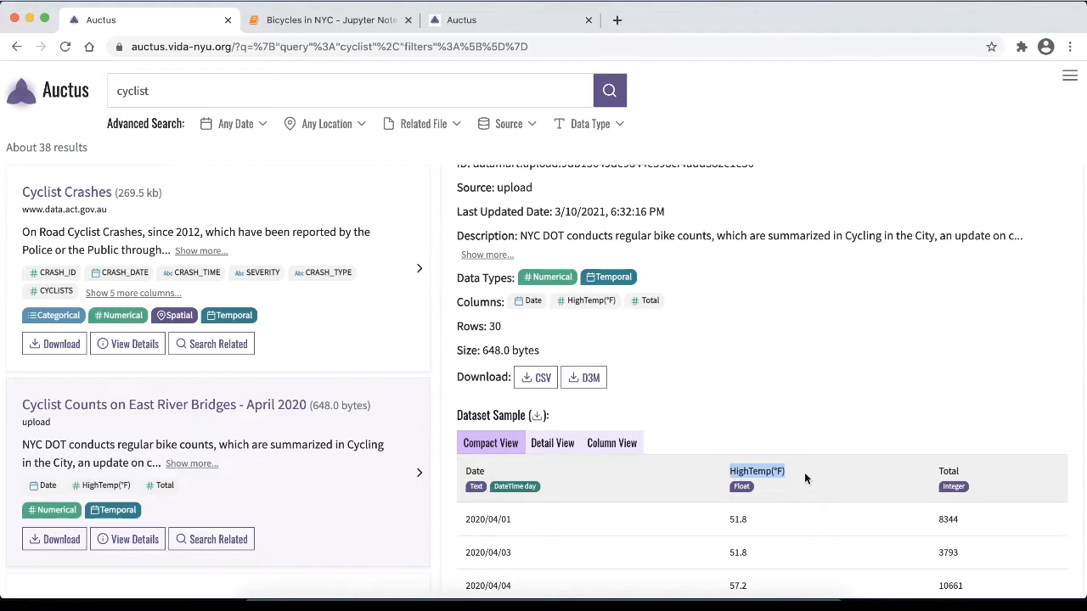
Examine the Total column and the daily rows in the April 2020 dataset's sample
{"action": "left_click", "coordinate": [884, 469]}
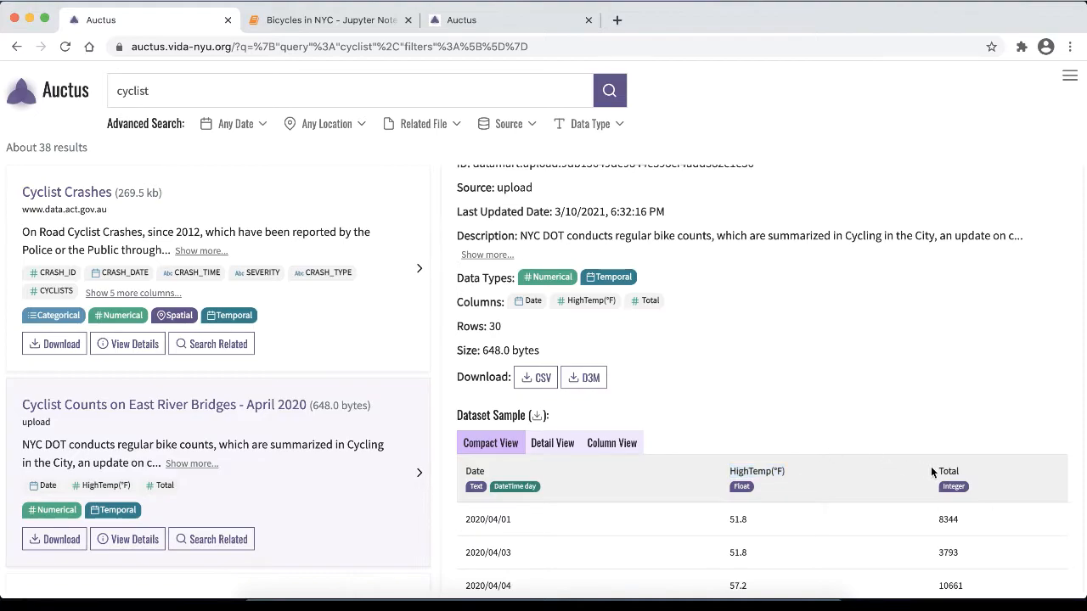
{"action": "left_click", "coordinate": [972, 473]}
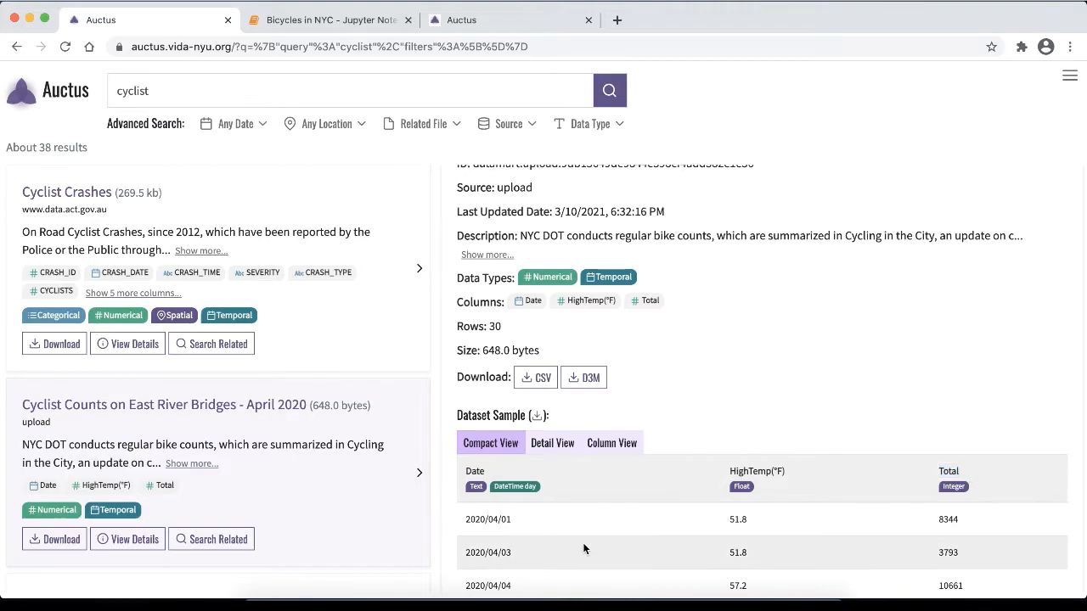
{"action": "scroll", "coordinate": [584, 549], "scroll_direction": "down", "scroll_amount": 10}
{"action": "scroll", "coordinate": [583, 549], "scroll_direction": "down", "scroll_amount": 1}
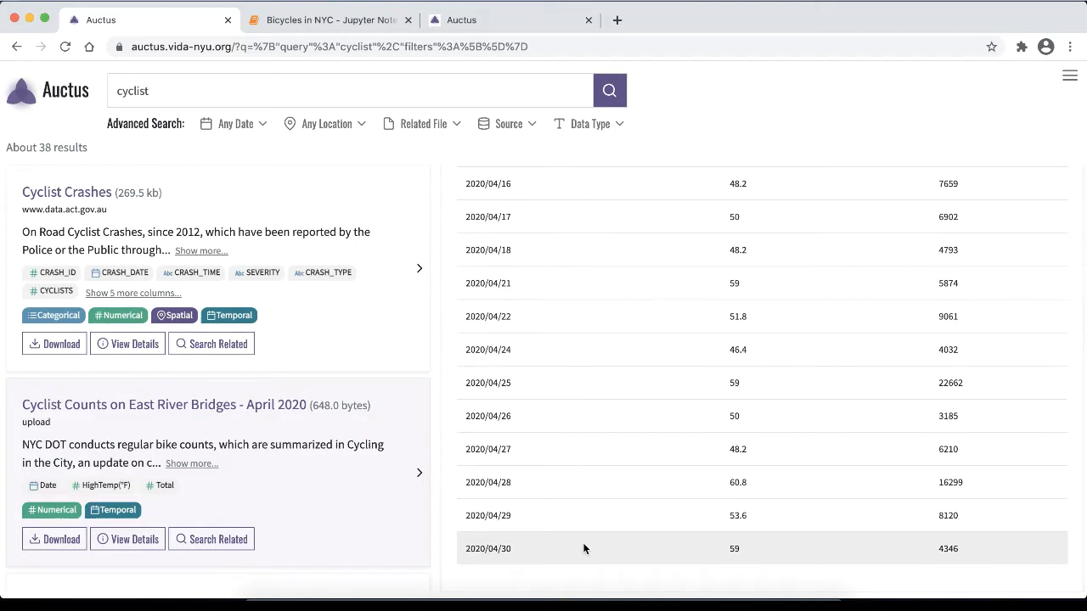
{"action": "scroll", "coordinate": [583, 549], "scroll_direction": "up", "scroll_amount": 10}
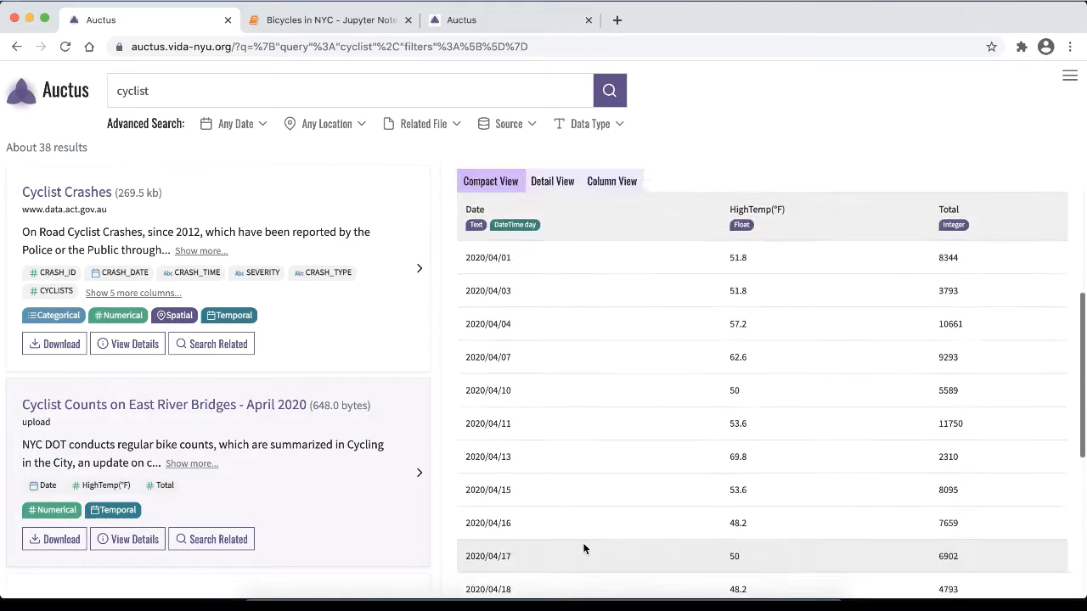
{"action": "scroll", "coordinate": [584, 550], "scroll_direction": "up", "scroll_amount": 5}
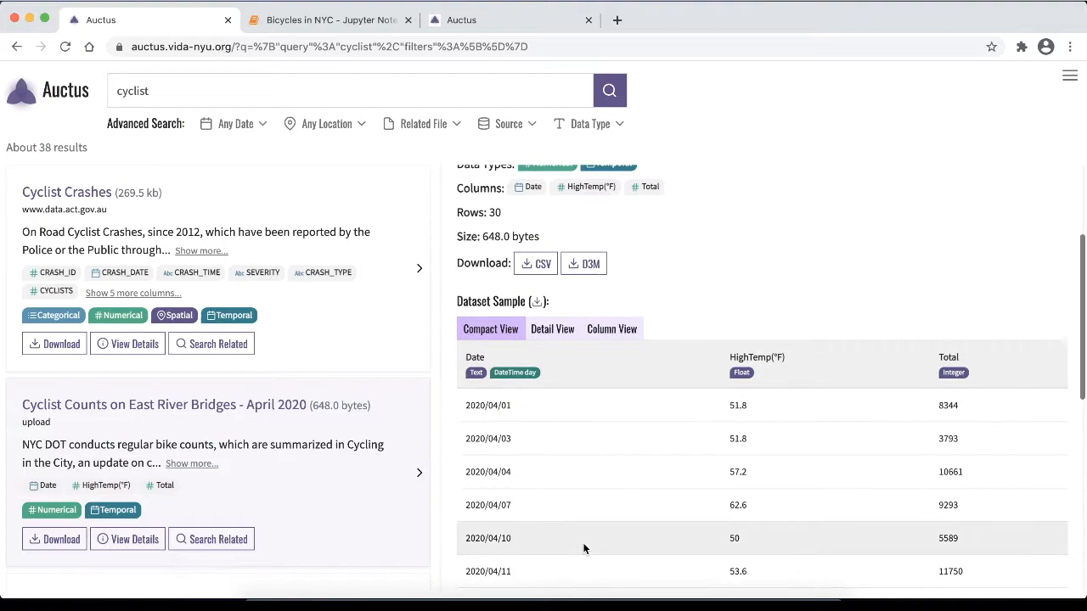
{"action": "scroll", "coordinate": [583, 549], "scroll_direction": "up", "scroll_amount": 2}
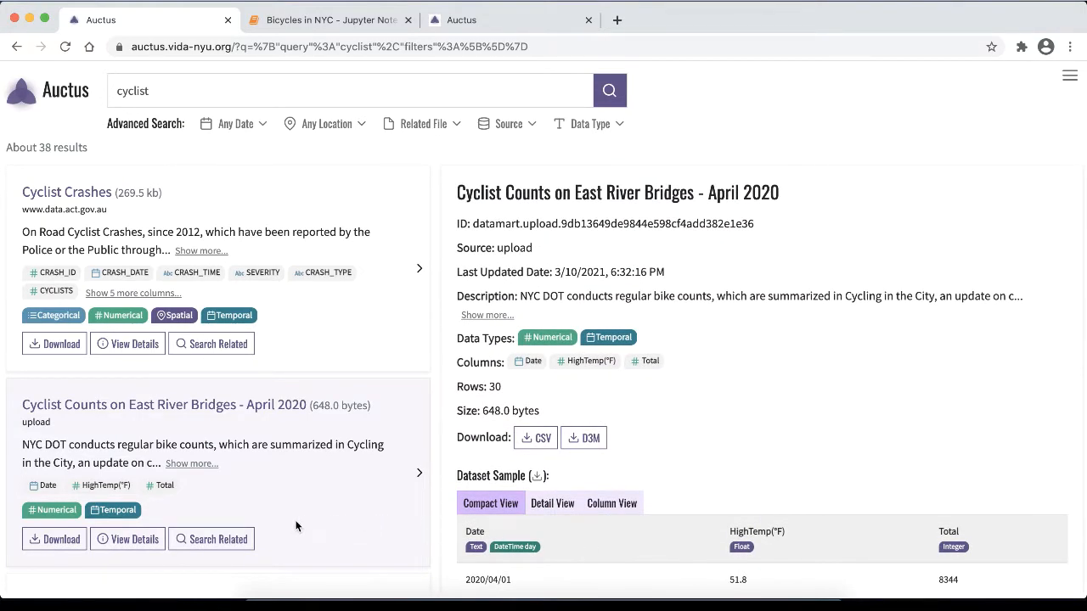
Search for datasets related to the April 2020 East River Bridges counts, using all three columns and the Union augmentation type
{"action": "left_click", "coordinate": [231, 539]}
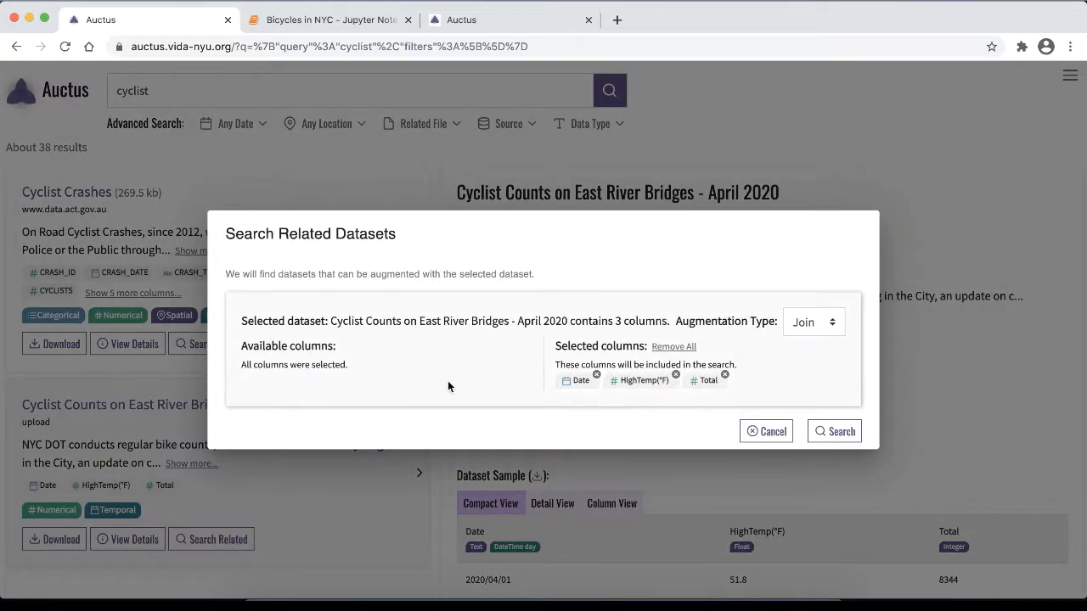
{"action": "left_click", "coordinate": [818, 330]}
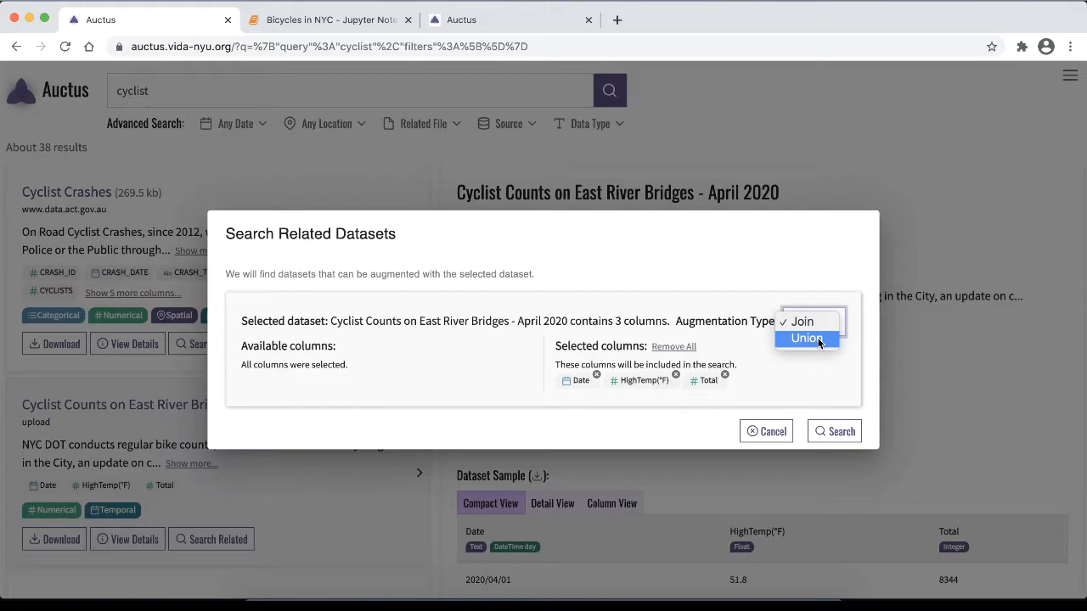
{"action": "left_click", "coordinate": [808, 339]}
{"action": "left_click", "coordinate": [835, 432]}
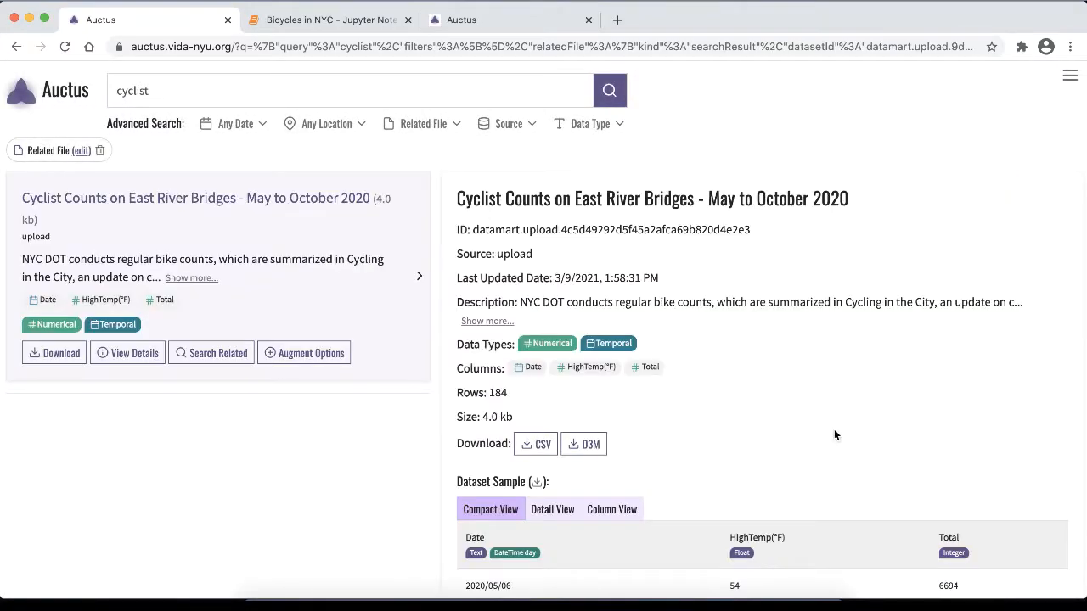
Review the May to October 2020 sample, then union it with the April counts on Date, HighTemp(°F) and Total and download the merged dataset
{"action": "scroll", "coordinate": [773, 437], "scroll_direction": "down", "scroll_amount": 3}
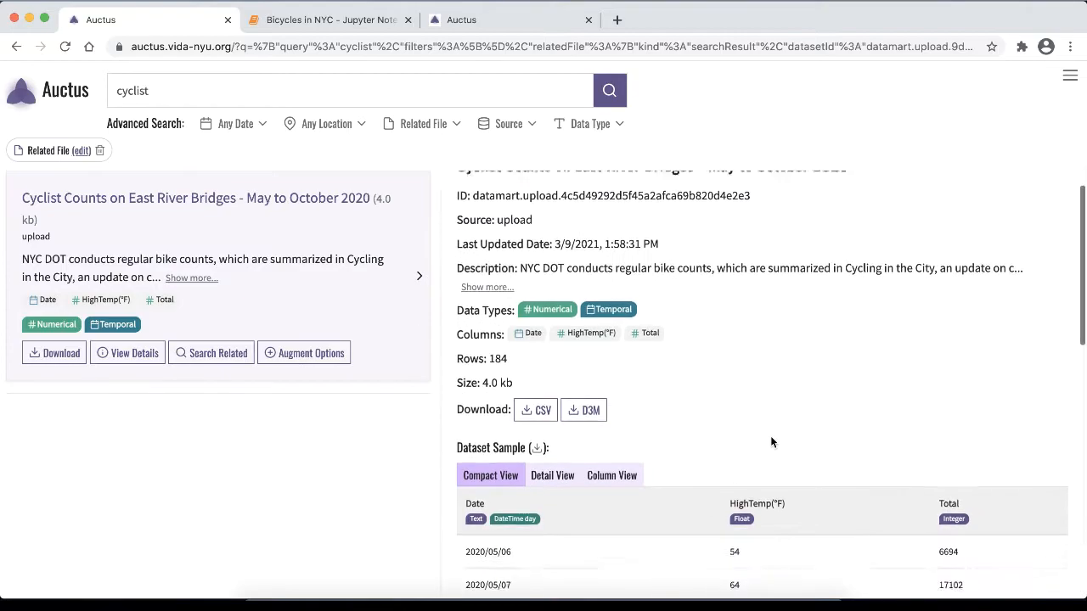
{"action": "left_click_drag", "start_coordinate": [461, 441], "coordinate": [966, 442]}
{"action": "left_click", "coordinate": [976, 449]}
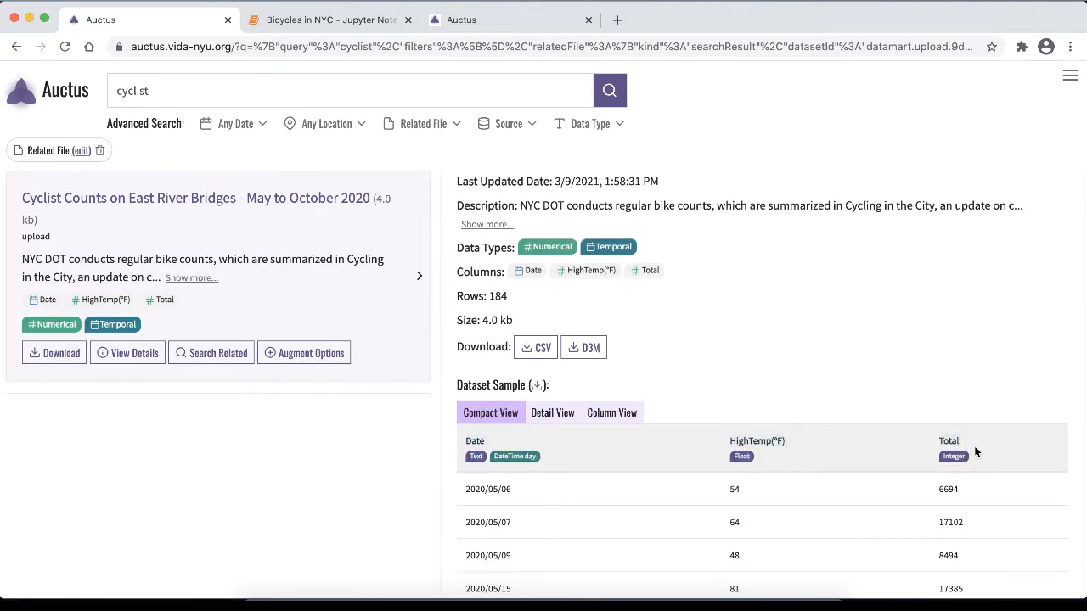
{"action": "scroll", "coordinate": [595, 527], "scroll_direction": "down", "scroll_amount": 10}
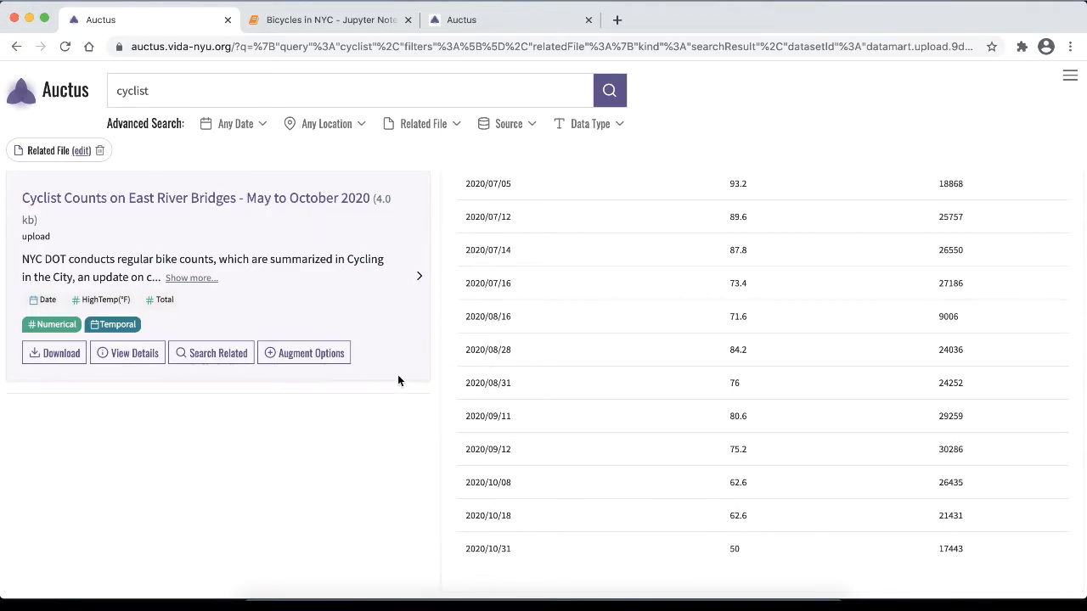
{"action": "left_click", "coordinate": [326, 355]}
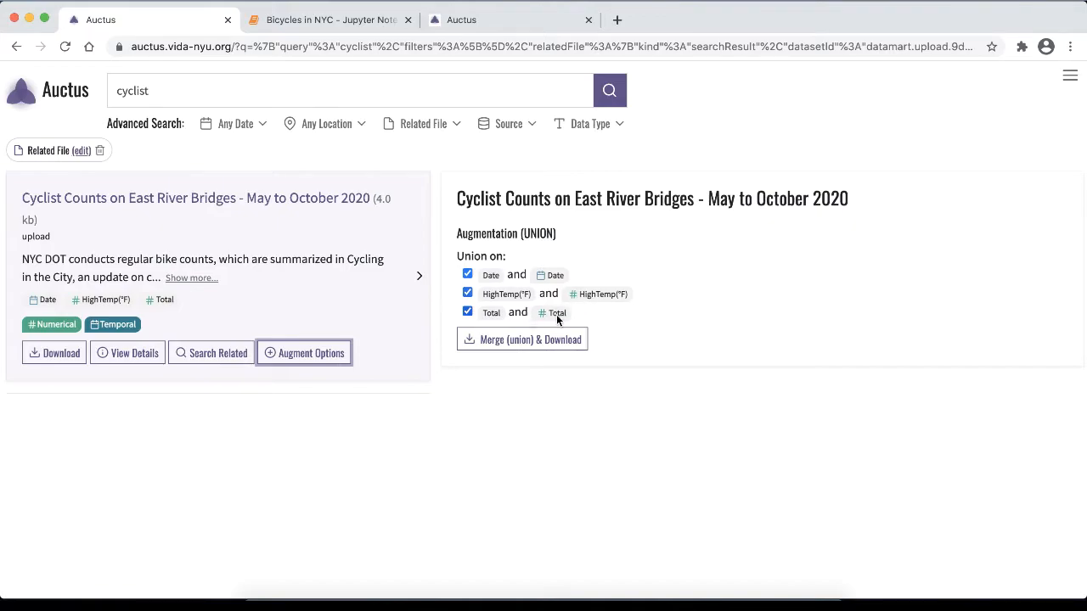
{"action": "left_click", "coordinate": [548, 344]}
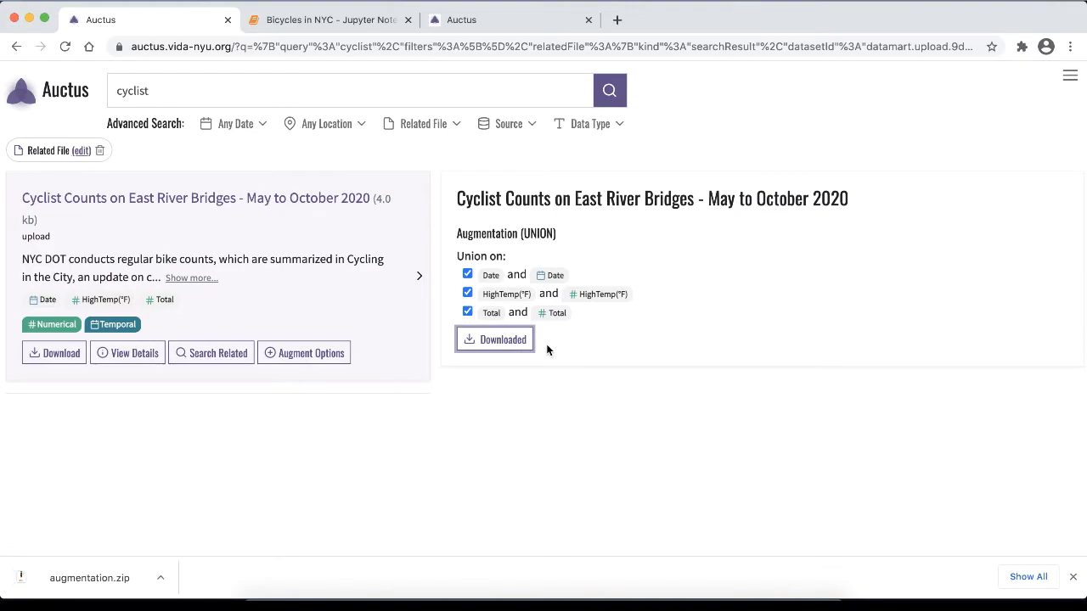
Switch to the Bicycles in NYC Jupyter notebook and examine the unioned data and the R2 score of the HighTemp-only random forest model
{"action": "left_click", "coordinate": [368, 21]}
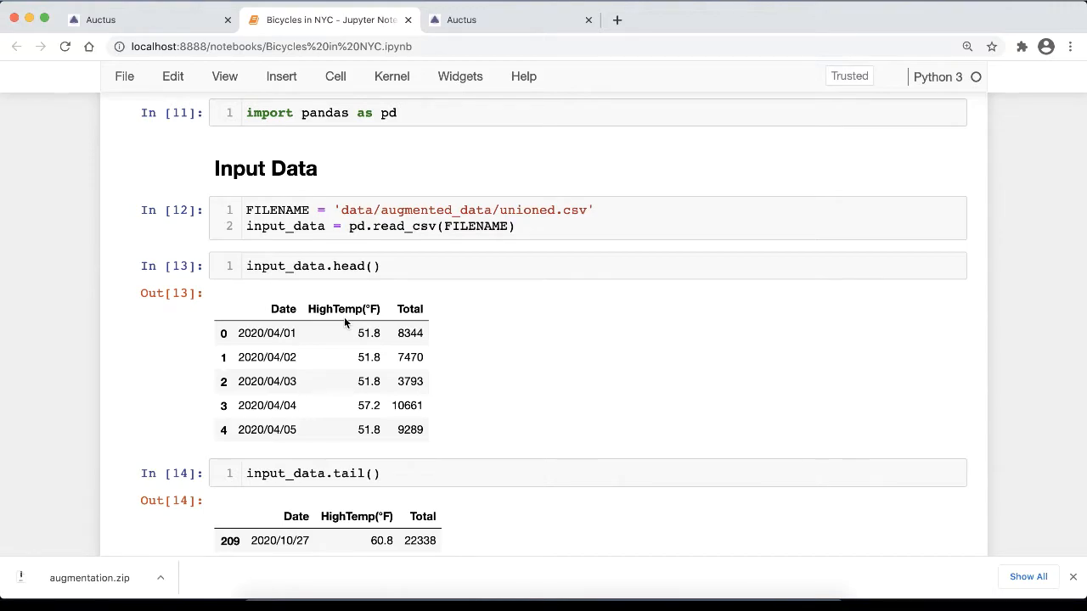
{"action": "scroll", "coordinate": [344, 318], "scroll_direction": "down", "scroll_amount": 10}
{"action": "scroll", "coordinate": [344, 321], "scroll_direction": "down", "scroll_amount": 5}
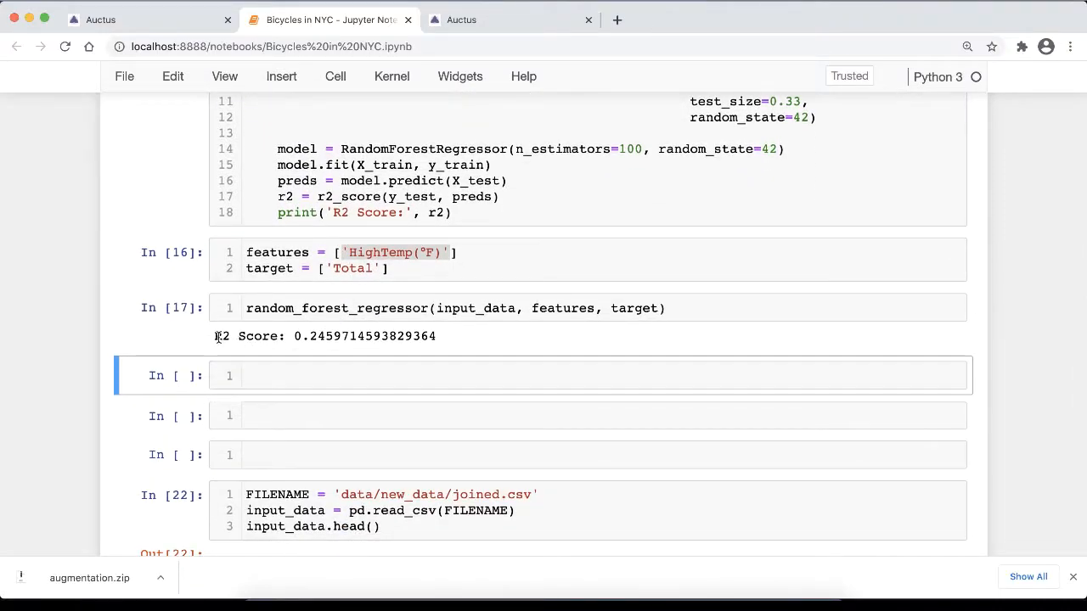
{"action": "scroll", "coordinate": [218, 337], "scroll_direction": "up", "scroll_amount": 3}
{"action": "left_click_drag", "start_coordinate": [213, 460], "coordinate": [443, 452]}
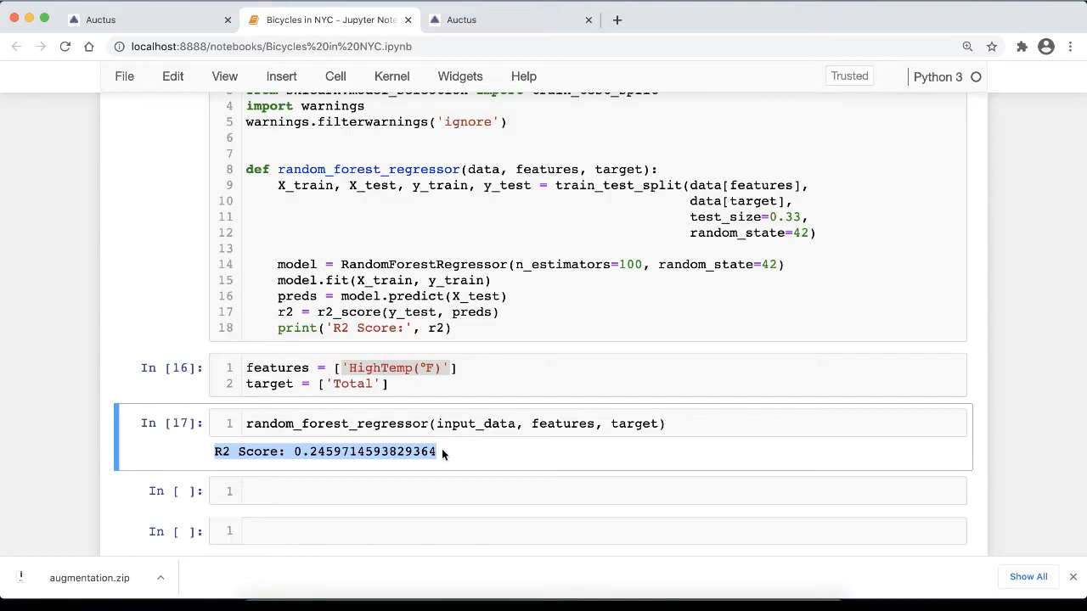
Switch to the blank Auctus search page and upload unioned.csv from the augmented_data folder as the related file
{"action": "left_click", "coordinate": [453, 22]}
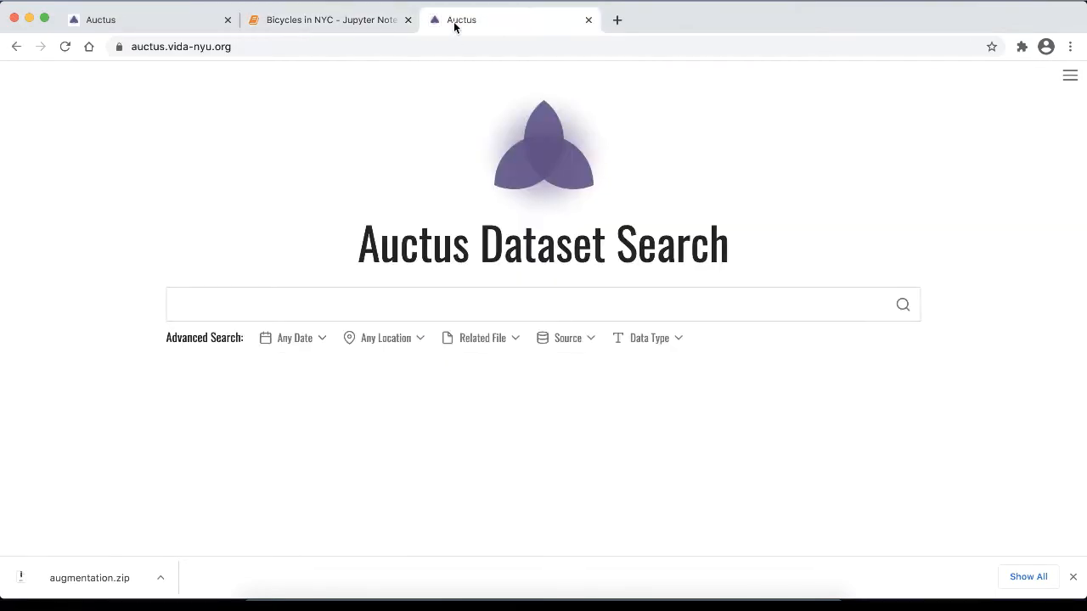
{"action": "left_click", "coordinate": [466, 340]}
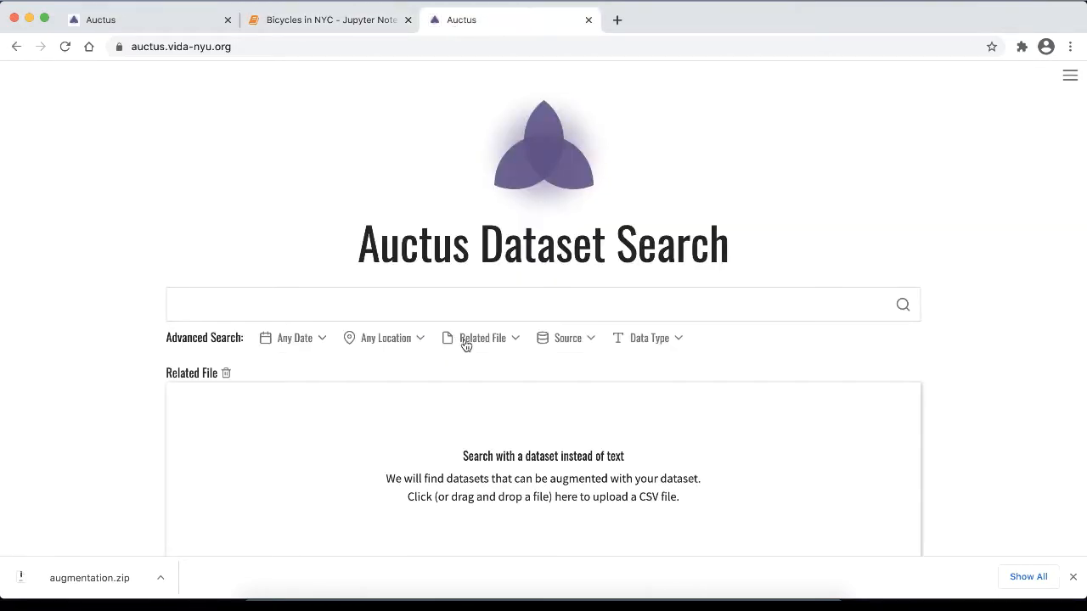
{"action": "left_click", "coordinate": [496, 432]}
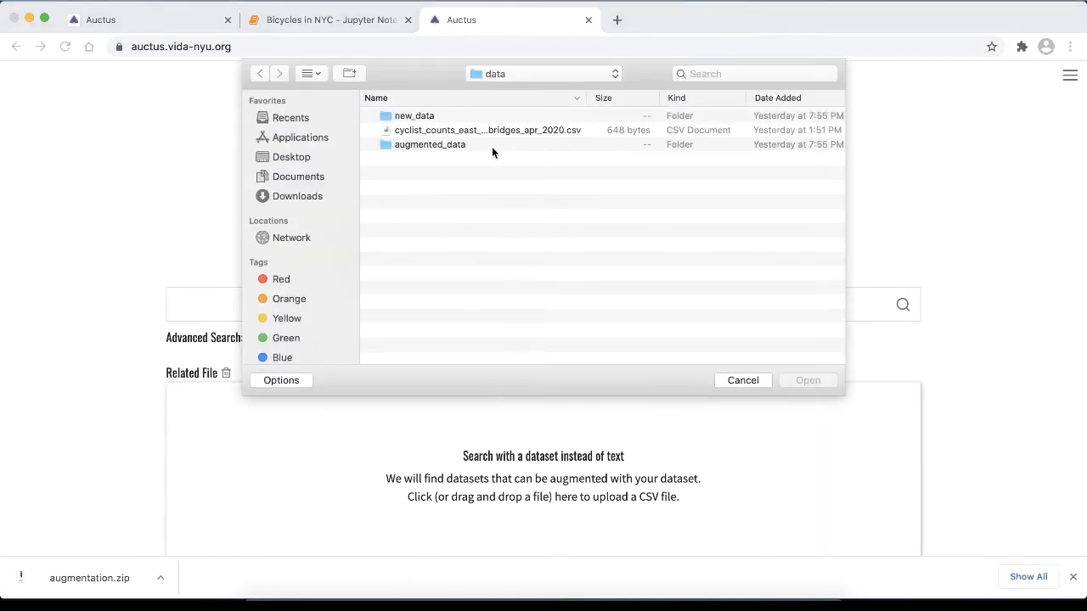
{"action": "double_click", "coordinate": [474, 142]}
{"action": "left_click", "coordinate": [435, 116]}
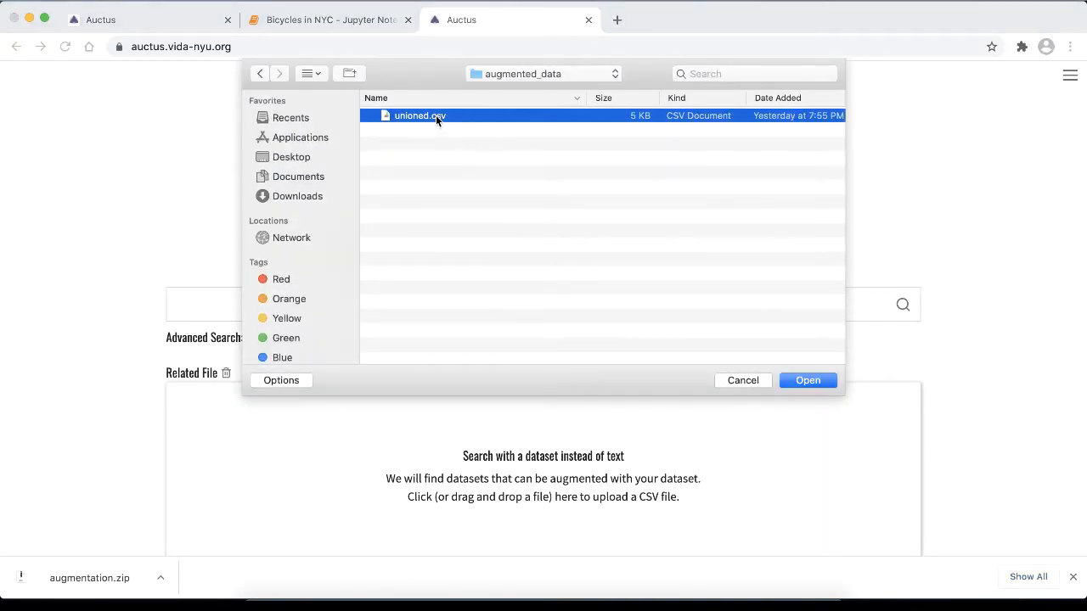
{"action": "left_click", "coordinate": [808, 381]}
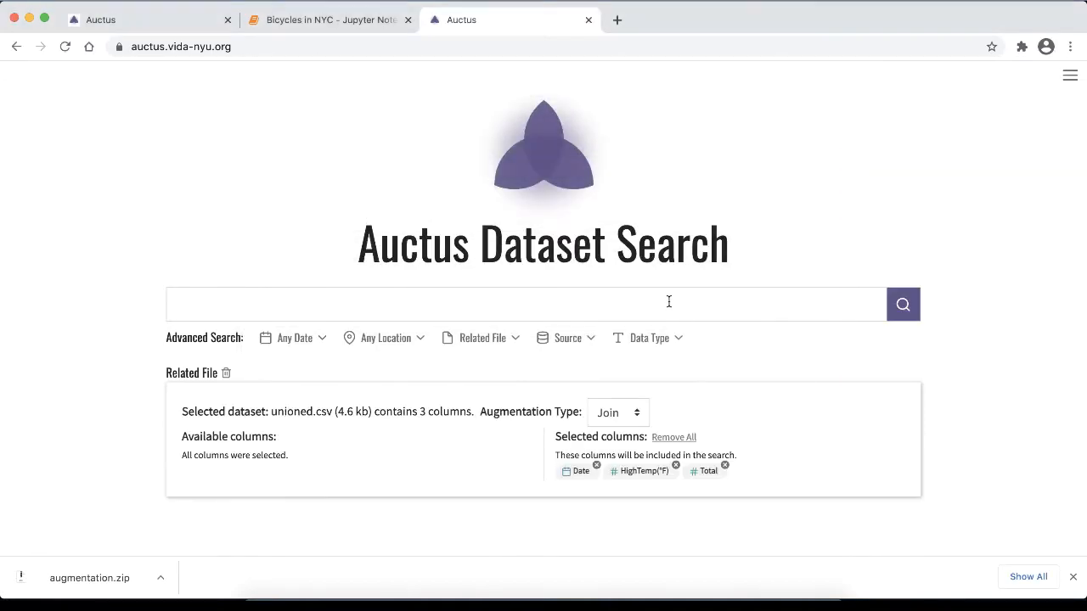
Search for "weather nyc" datasets that can be joined with unioned.csv and browse the matches
{"action": "left_click", "coordinate": [669, 303]}
{"action": "type", "text": "weather nyc"}
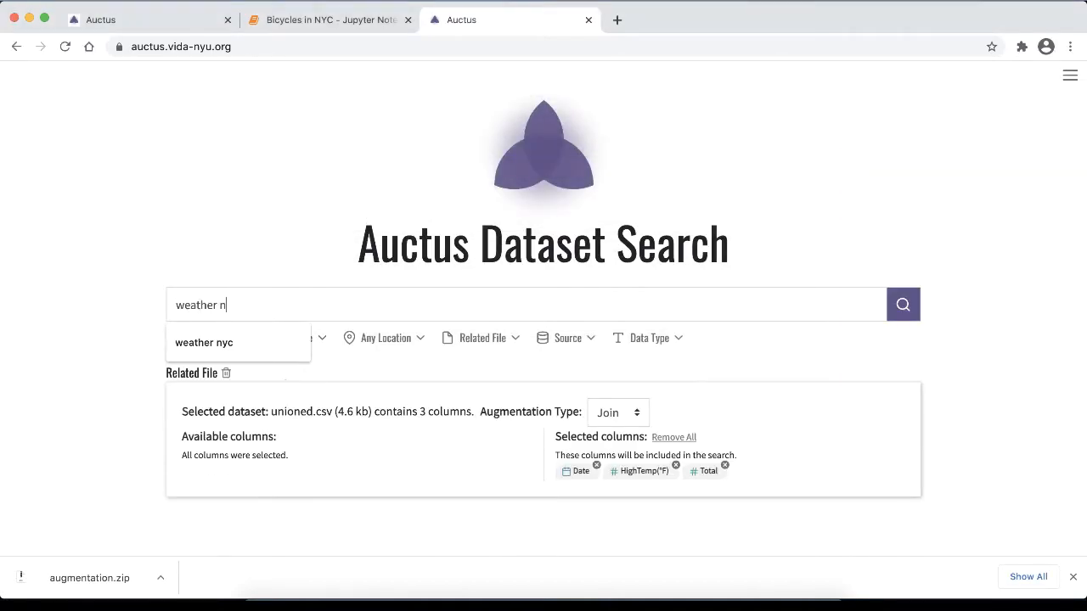
{"action": "left_click", "coordinate": [903, 304]}
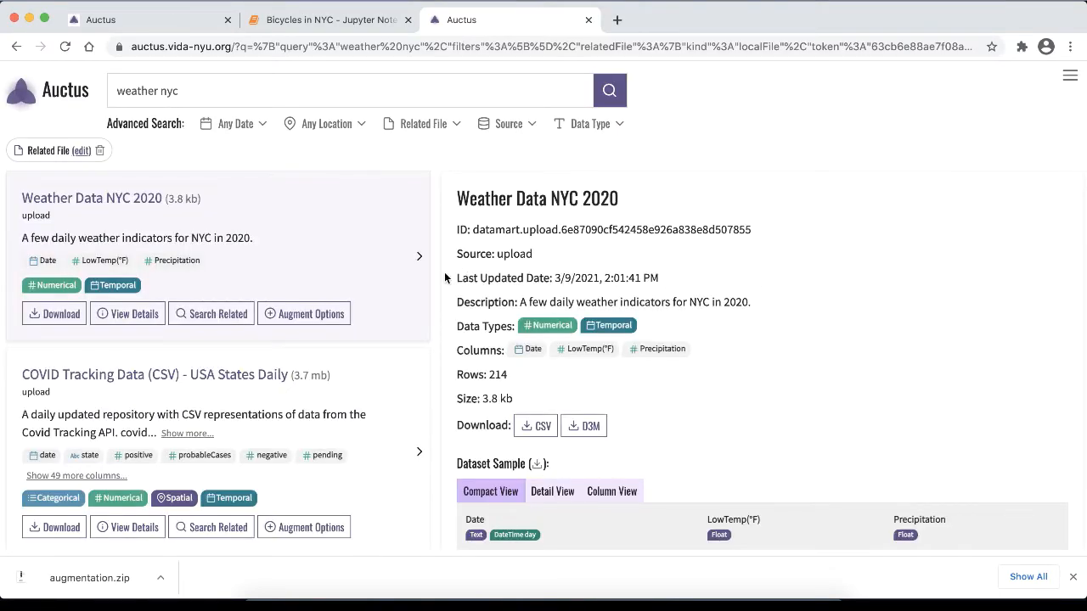
{"action": "scroll", "coordinate": [384, 276], "scroll_direction": "down", "scroll_amount": 3}
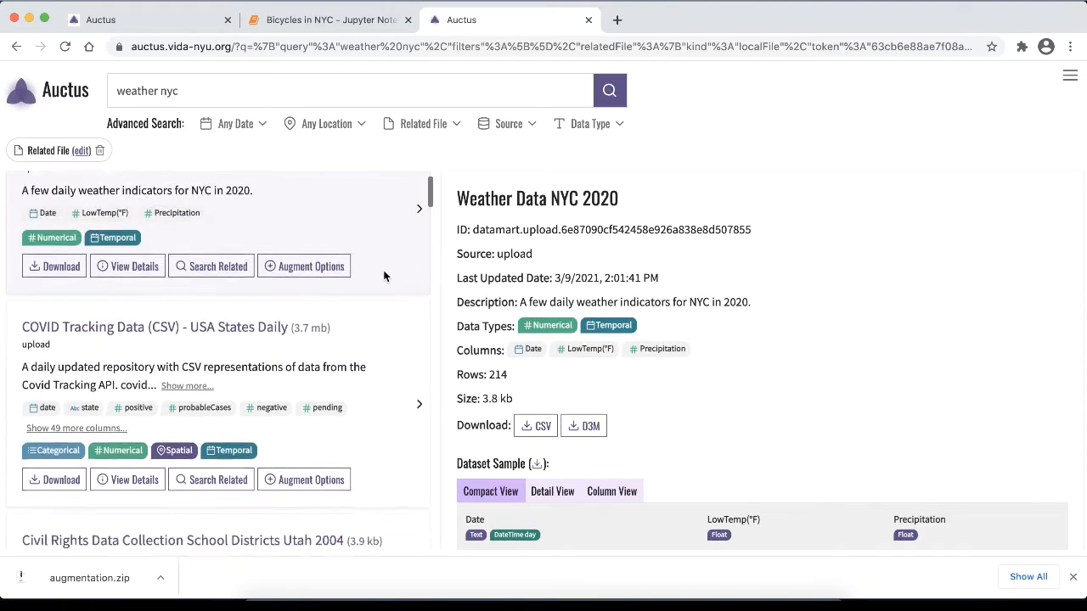
{"action": "scroll", "coordinate": [384, 276], "scroll_direction": "up", "scroll_amount": 3}
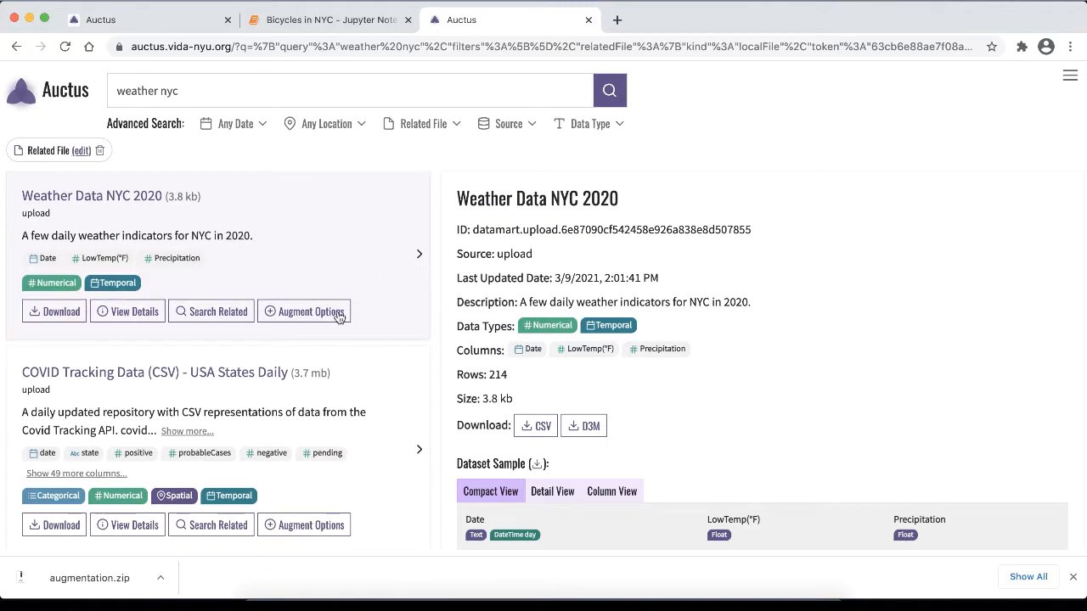
Join Weather Data NYC 2020 on Date at day resolution, including MEAN(LowTemp(°F)) and SUM(Precipitation), and download the merged dataset
{"action": "scroll", "coordinate": [1034, 483], "scroll_direction": "down", "scroll_amount": 2}
{"action": "left_click", "coordinate": [334, 313]}
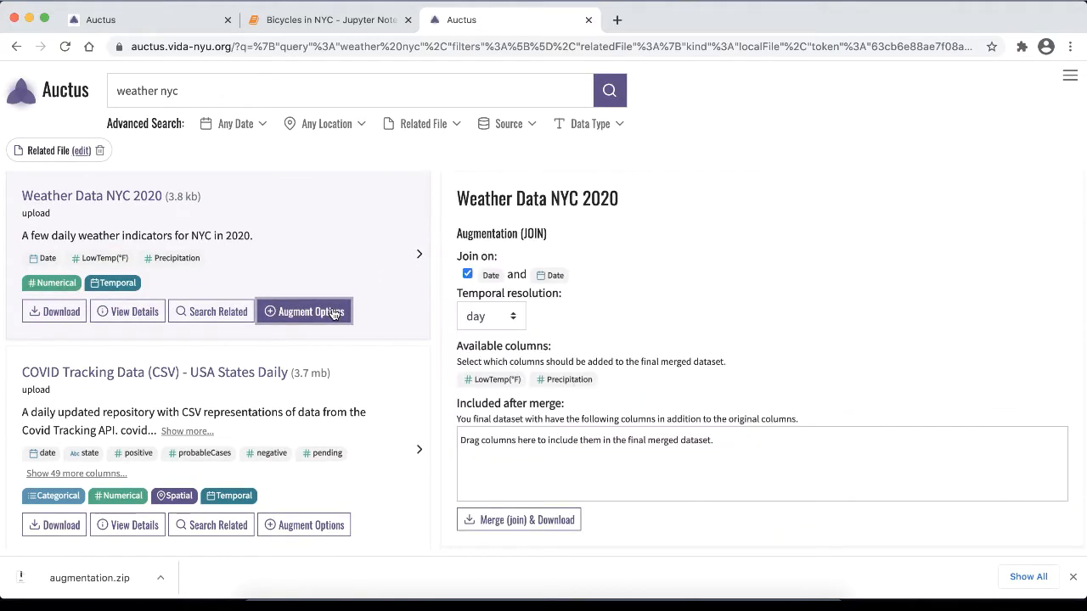
{"action": "left_click_drag", "start_coordinate": [507, 379], "coordinate": [569, 467]}
{"action": "left_click_drag", "start_coordinate": [564, 384], "coordinate": [639, 463]}
{"action": "left_click", "coordinate": [524, 519]}
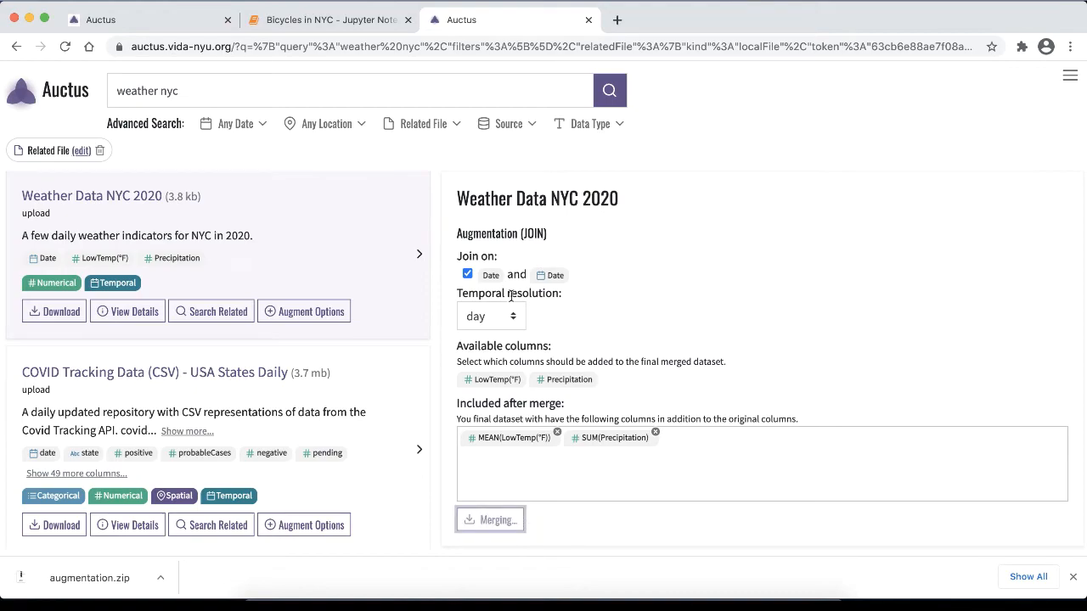
Examine the joined data and the R2 score of the model with weather features in the Jupyter notebook, and return to Auctus
{"action": "left_click", "coordinate": [371, 20]}
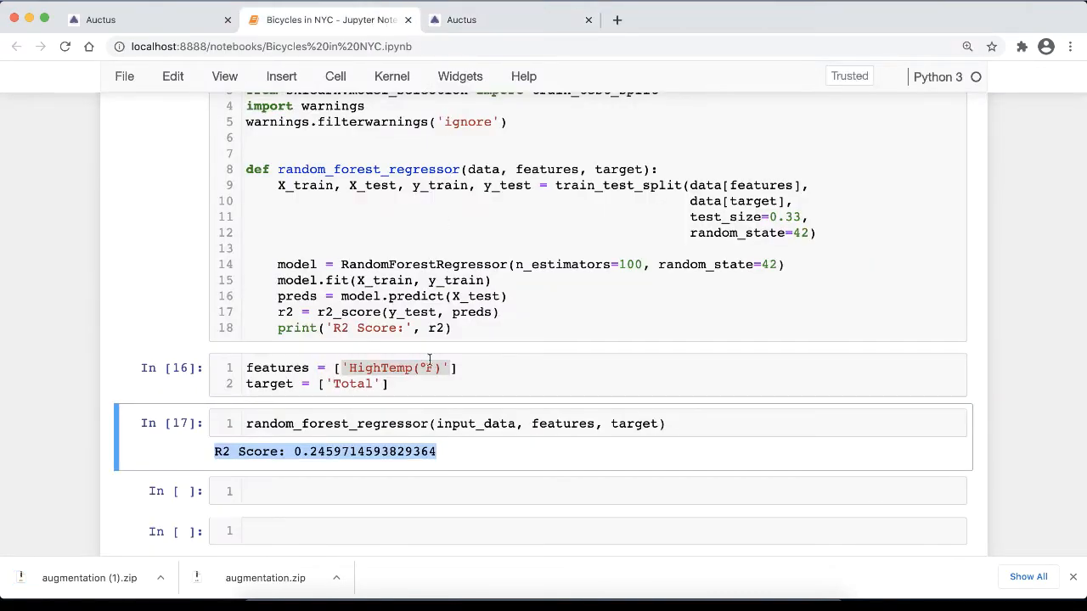
{"action": "scroll", "coordinate": [429, 360], "scroll_direction": "up", "scroll_amount": 3}
{"action": "scroll", "coordinate": [429, 360], "scroll_direction": "down", "scroll_amount": 10}
{"action": "scroll", "coordinate": [442, 361], "scroll_direction": "down", "scroll_amount": 7}
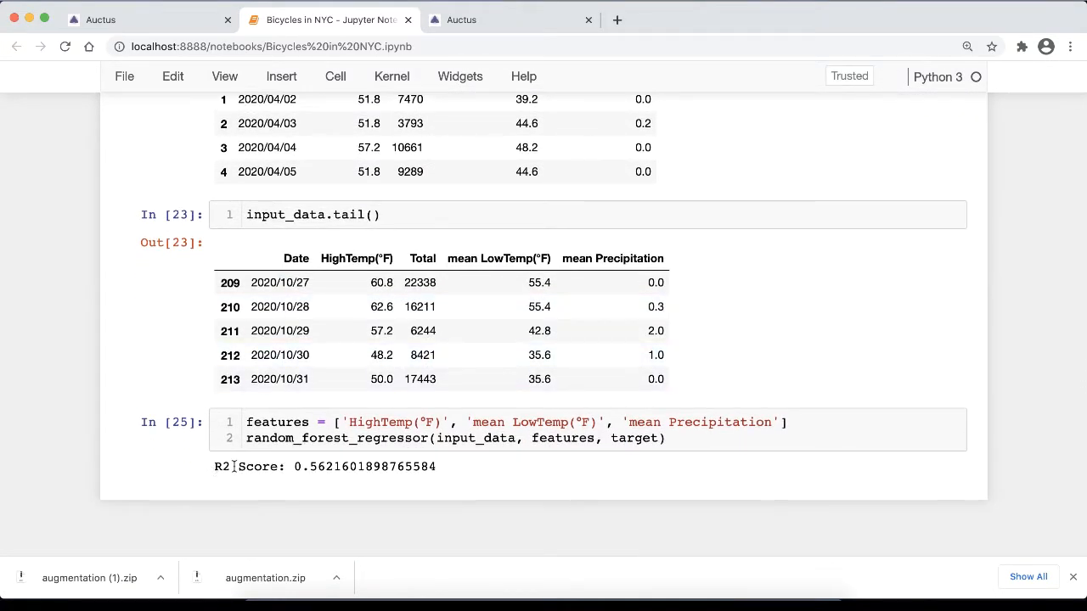
{"action": "left_click_drag", "start_coordinate": [216, 467], "coordinate": [444, 474]}
{"action": "left_click", "coordinate": [457, 474]}
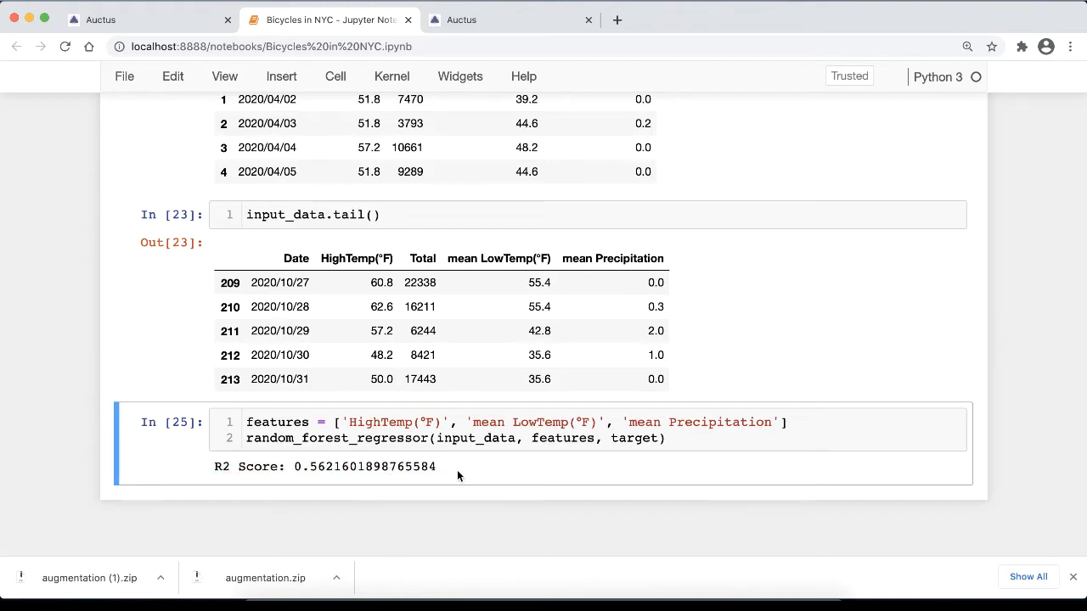
{"action": "left_click", "coordinate": [457, 21]}
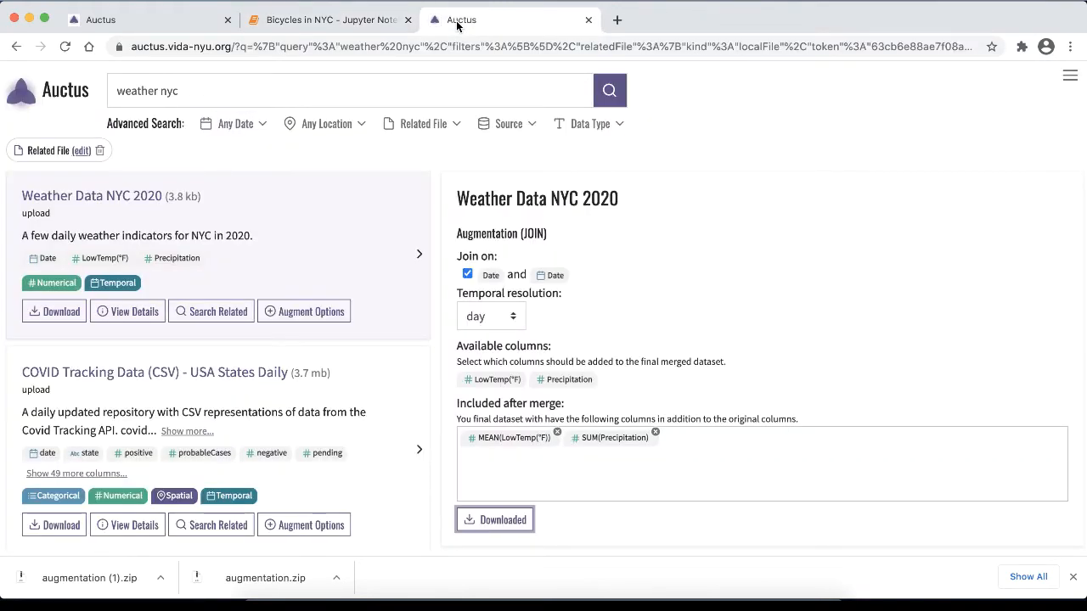